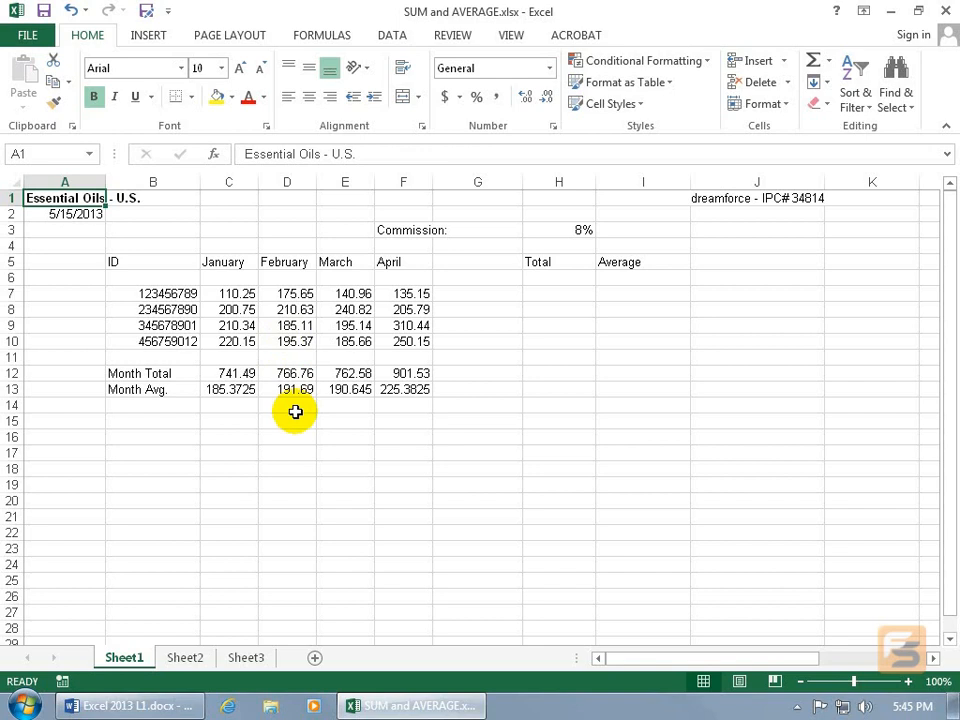
Enter the constant 741.49 in cell C17 below the January column.
left_click(243, 447)
type("741.49")
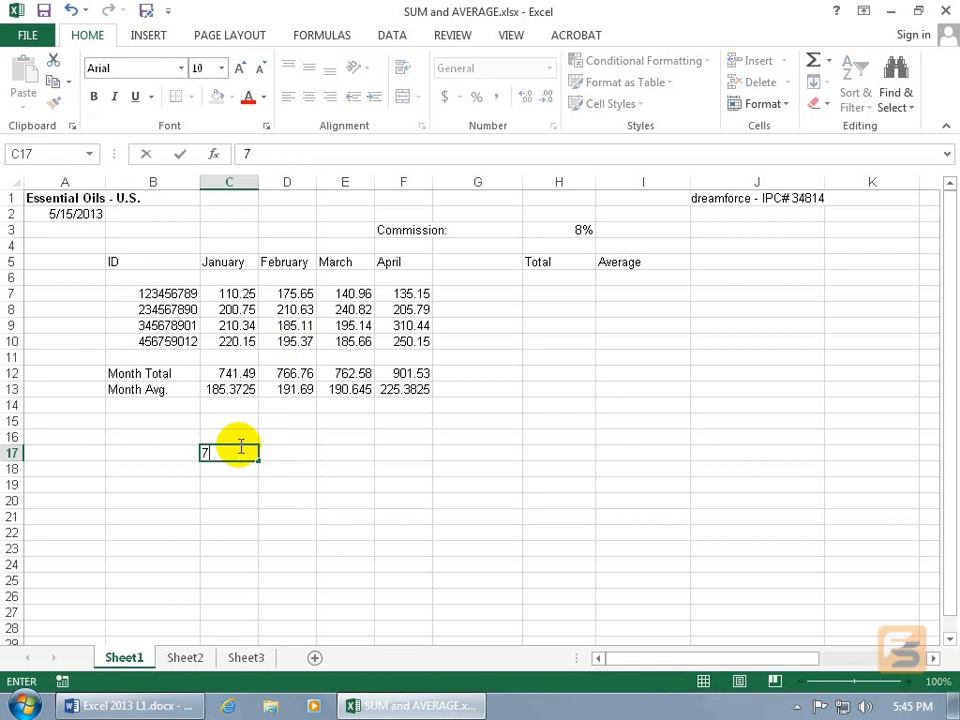
key("Return")
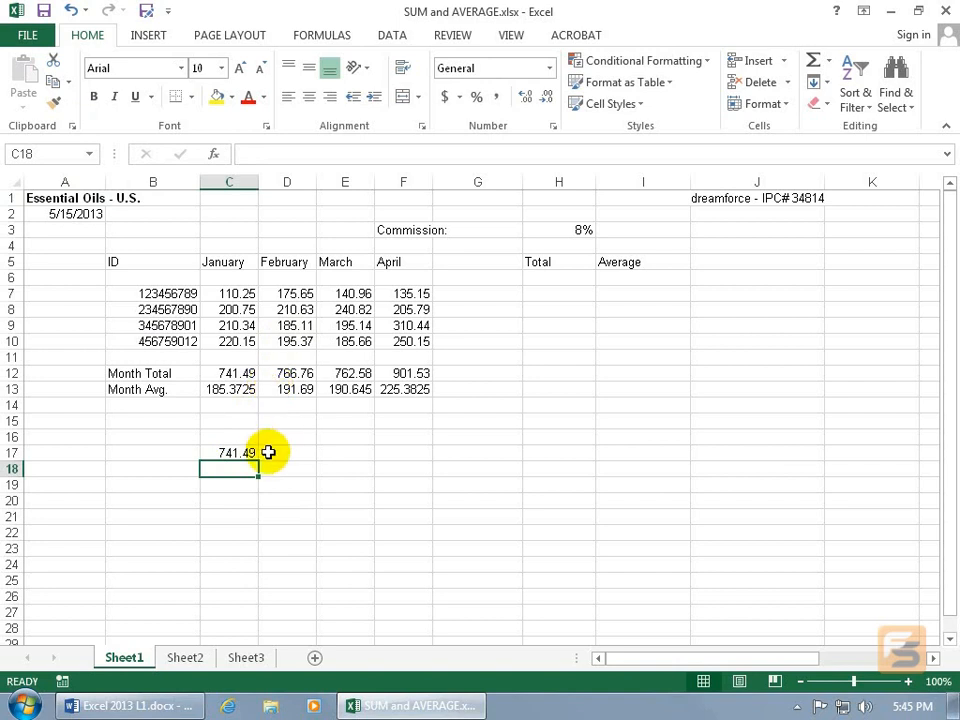
Show the worksheet's formulas, inspect the month total and average formulas in rows 12 and 13, and return to displaying values.
left_click(249, 373)
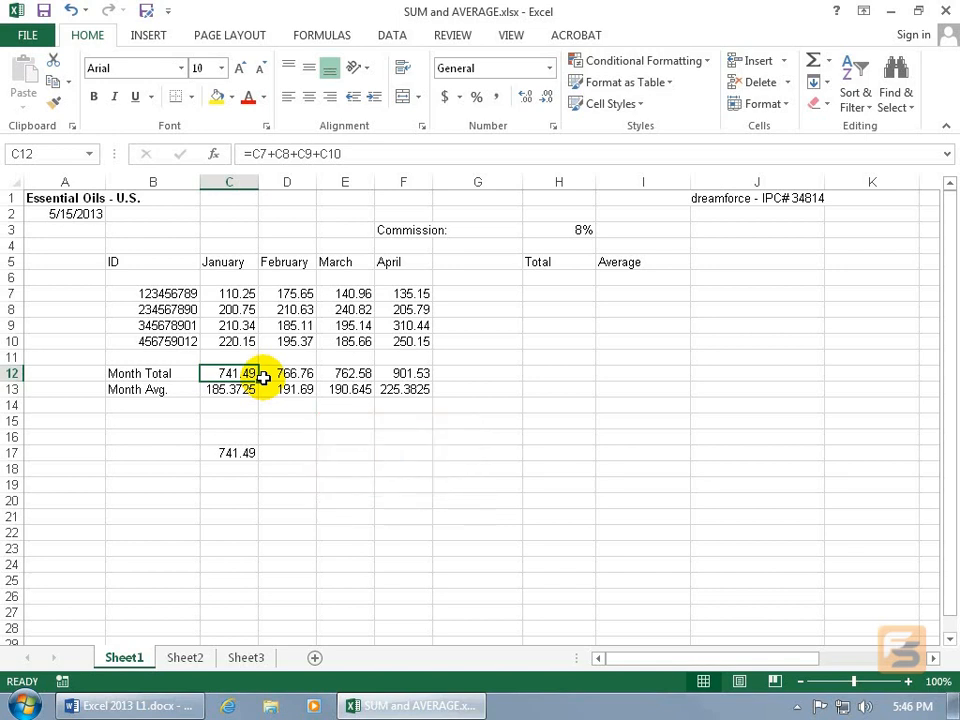
key("ctrl+grave")
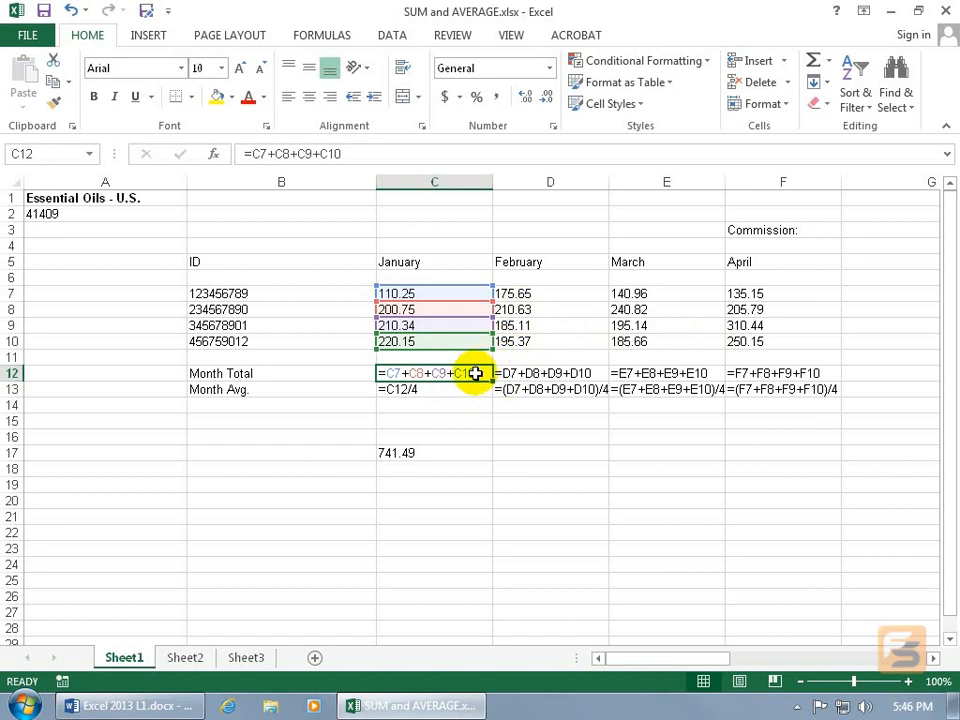
double_click(450, 390)
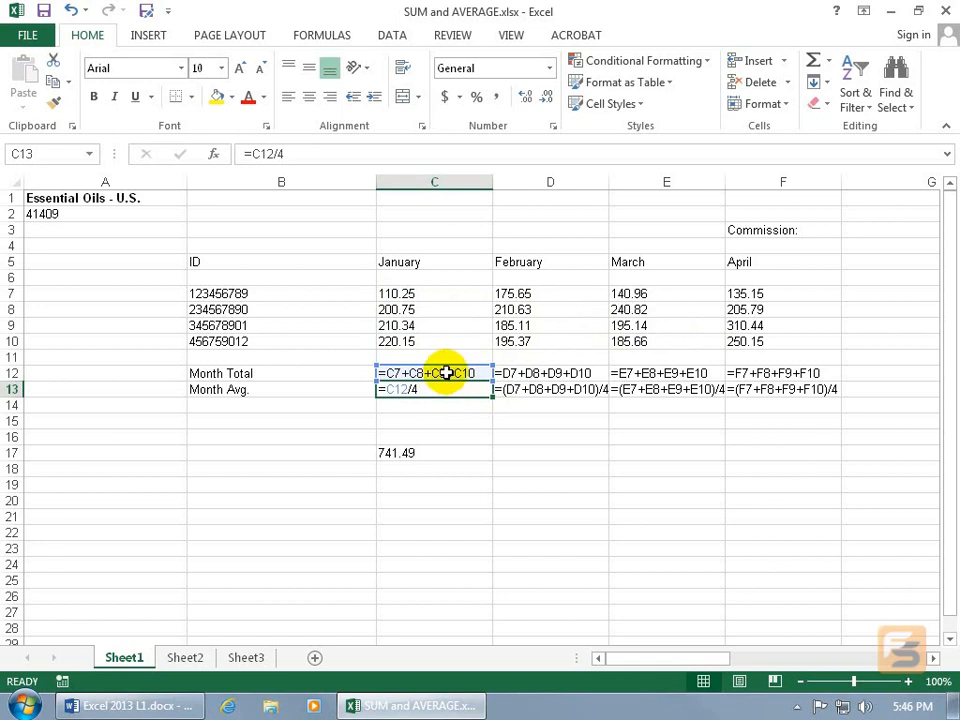
double_click(536, 390)
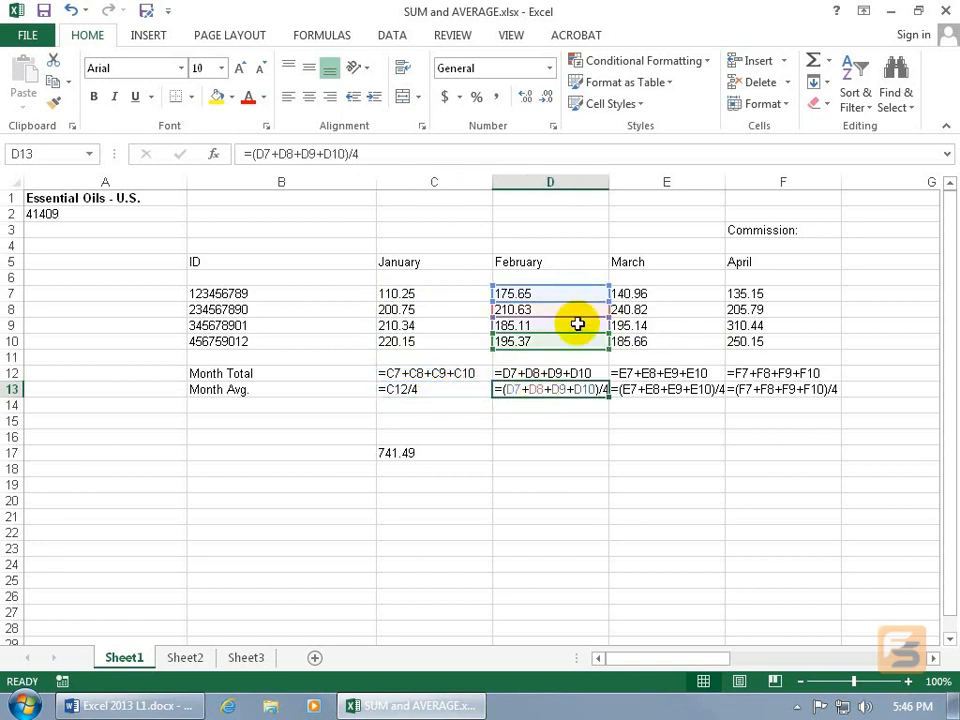
double_click(618, 374)
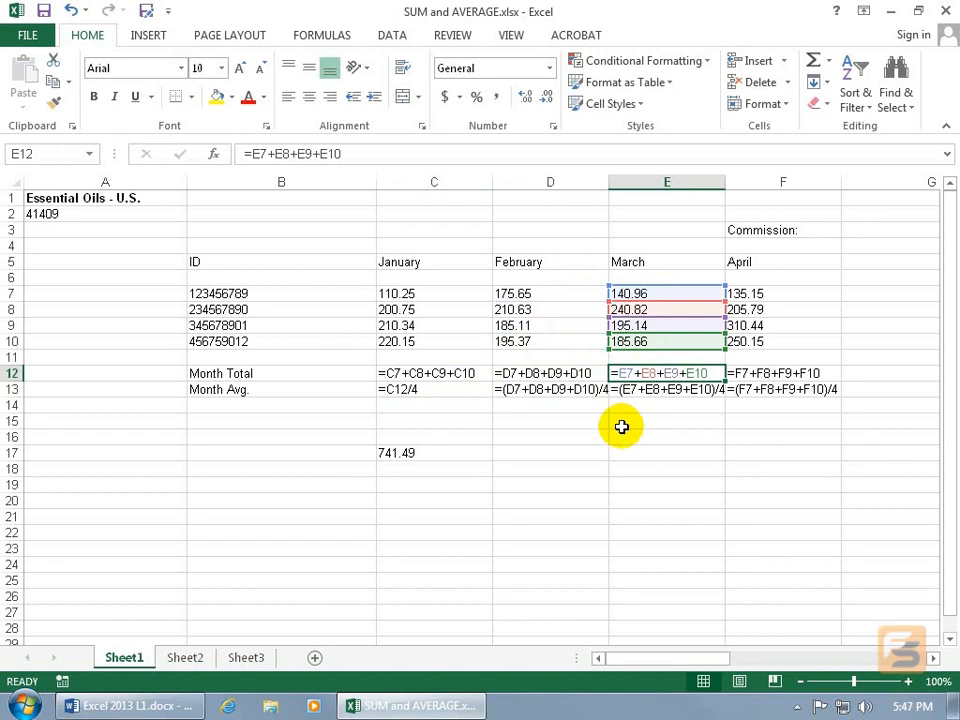
key("Escape")
key("ctrl+grave")
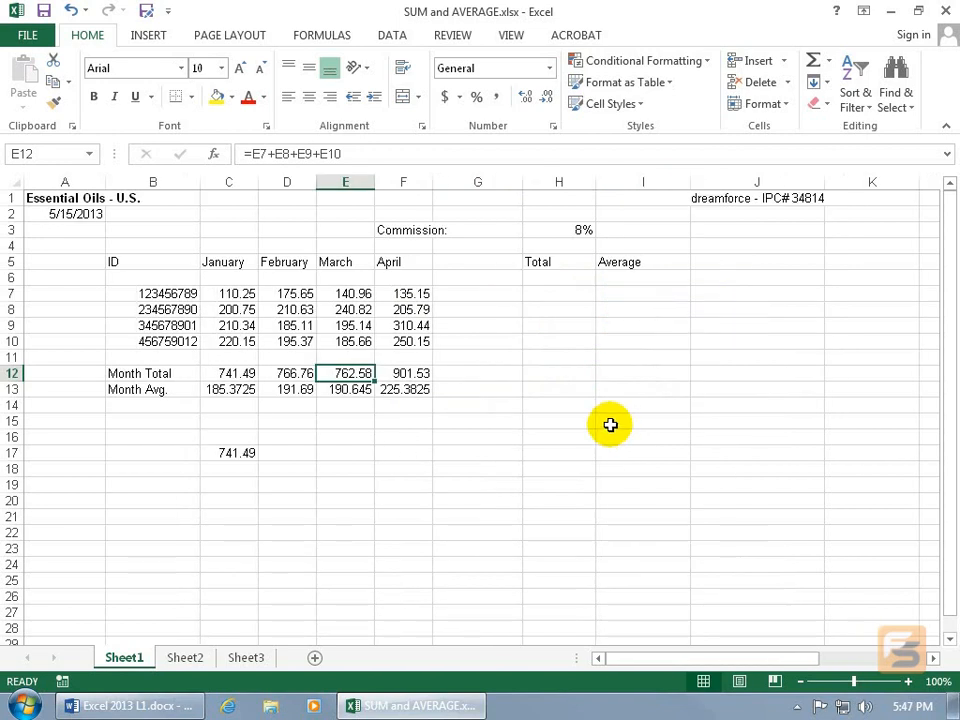
Clear the contents of cell C17.
left_click(251, 452)
key("Delete")
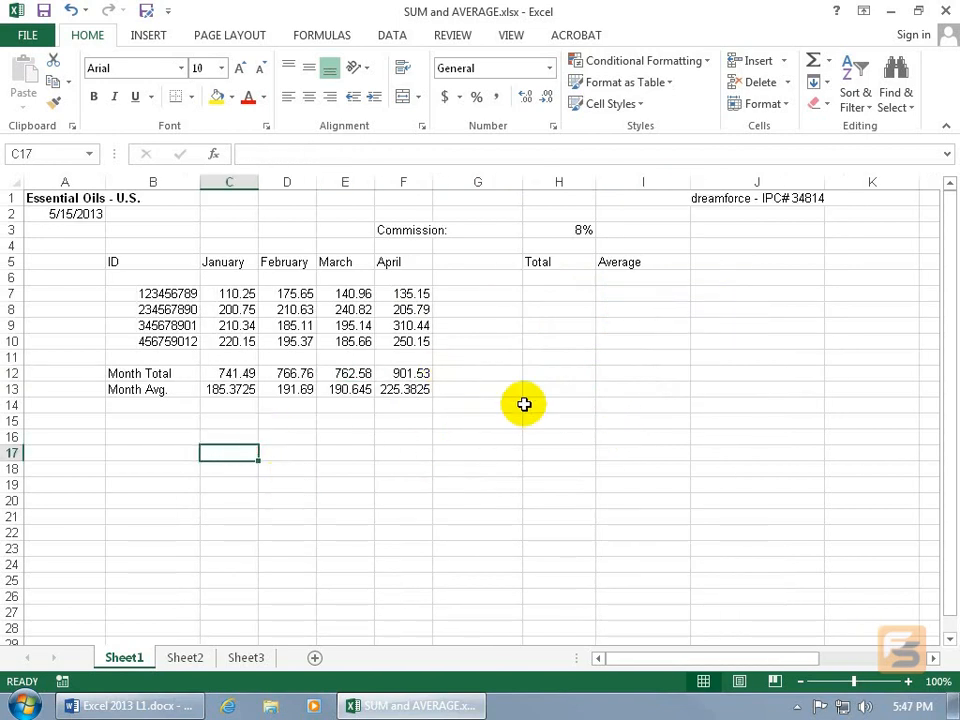
Read the descriptions of the suggested SUM, SUMIF and SUMIFS functions from a trial formula in H7, and cancel the entry.
left_click(559, 293)
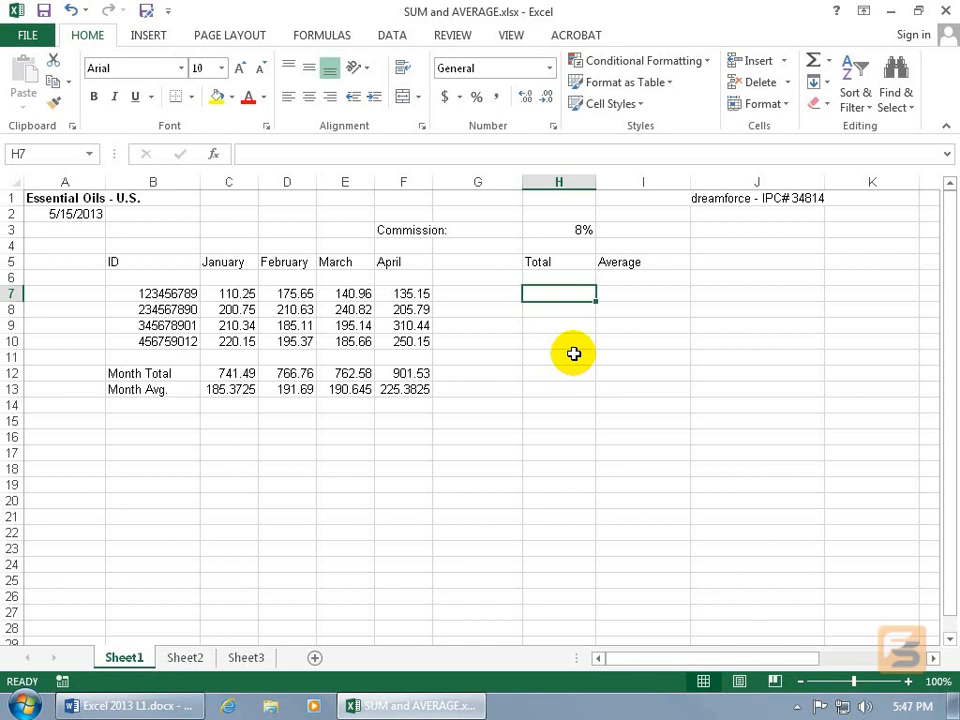
type("=")
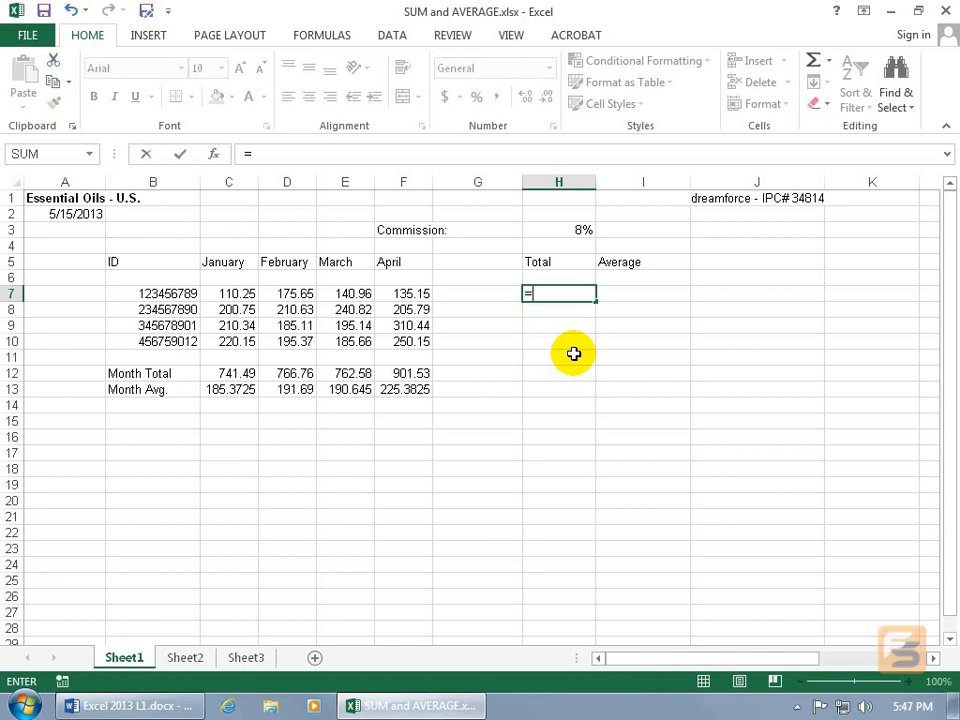
type("su")
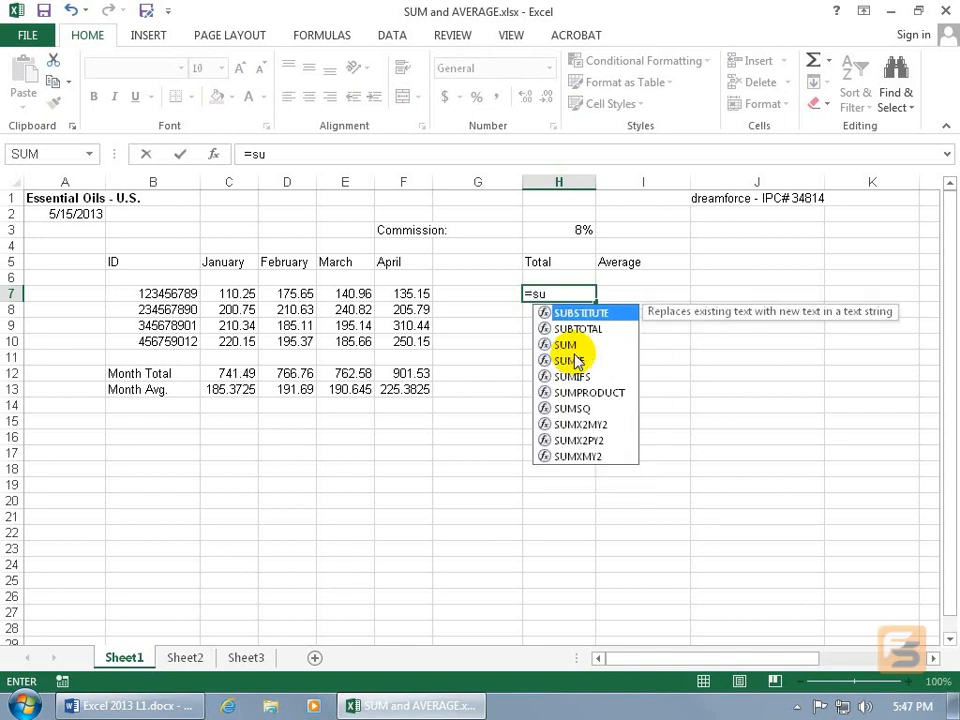
type("m")
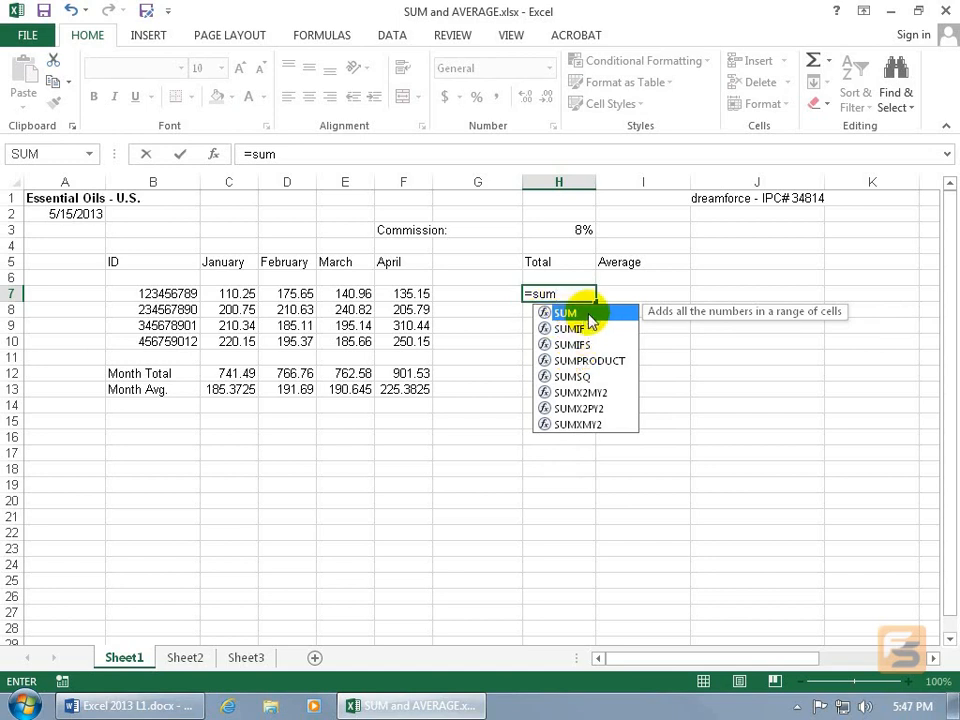
key("Down")
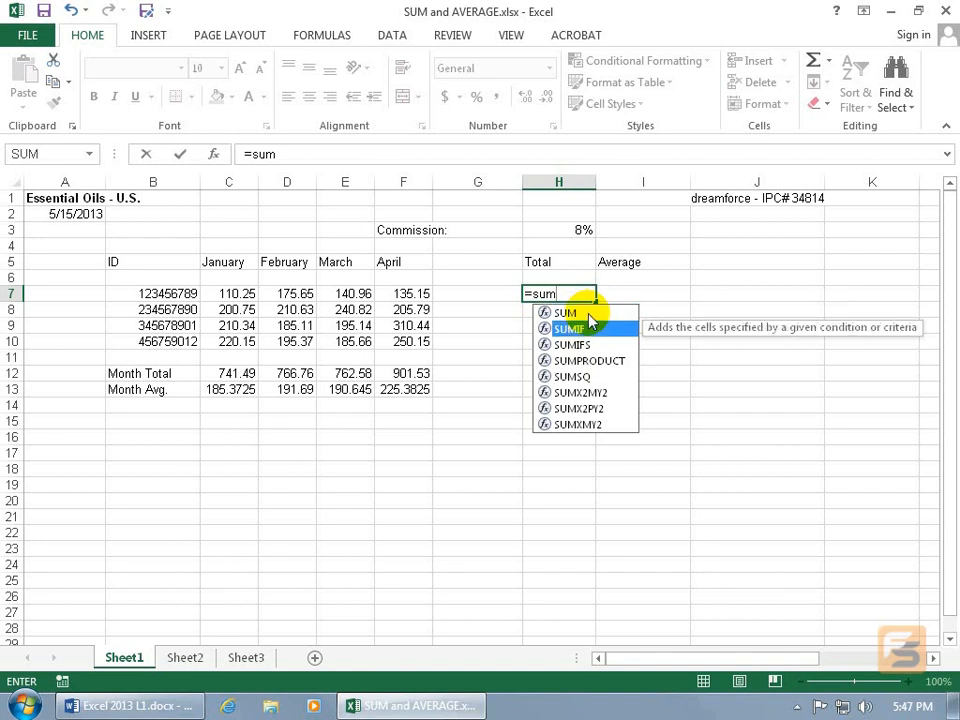
key("Down")
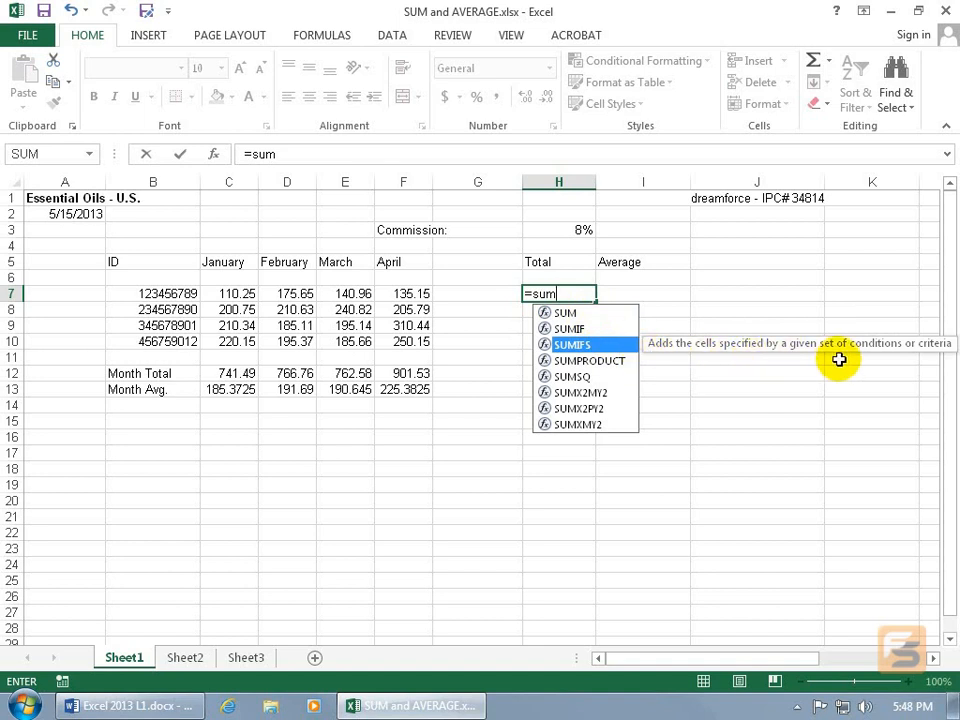
key("Up")
key("Up")
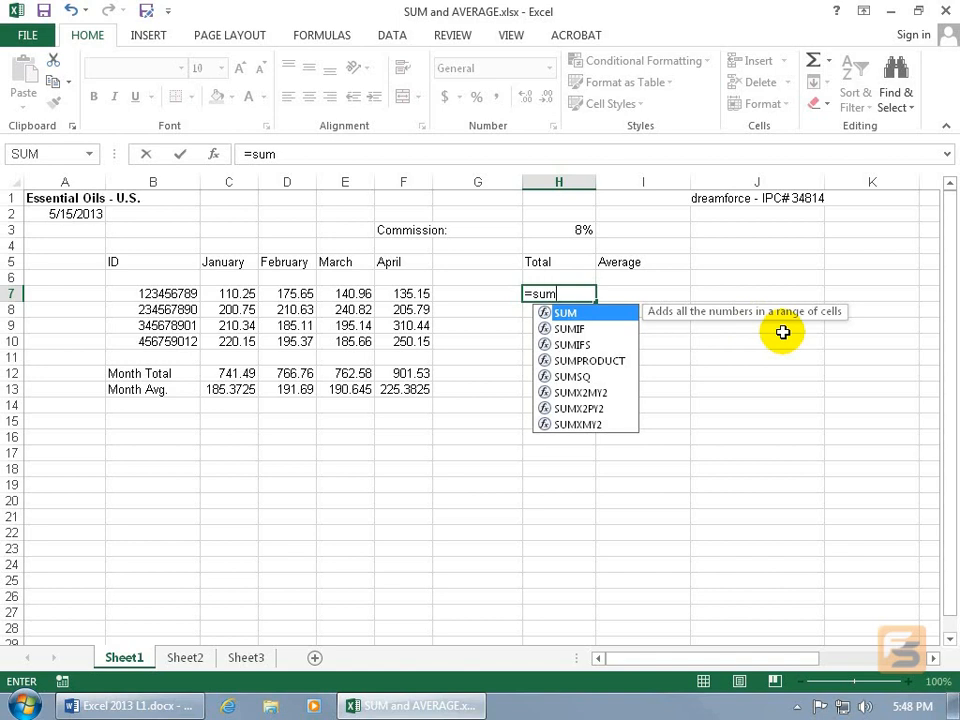
key("Escape")
key("Escape")
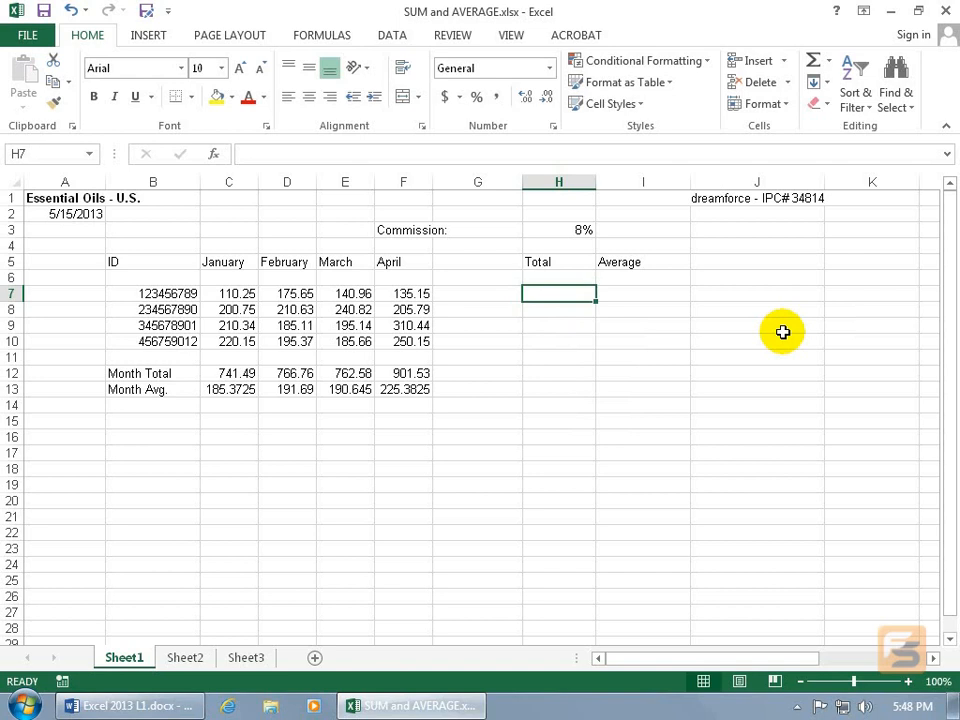
type("sum")
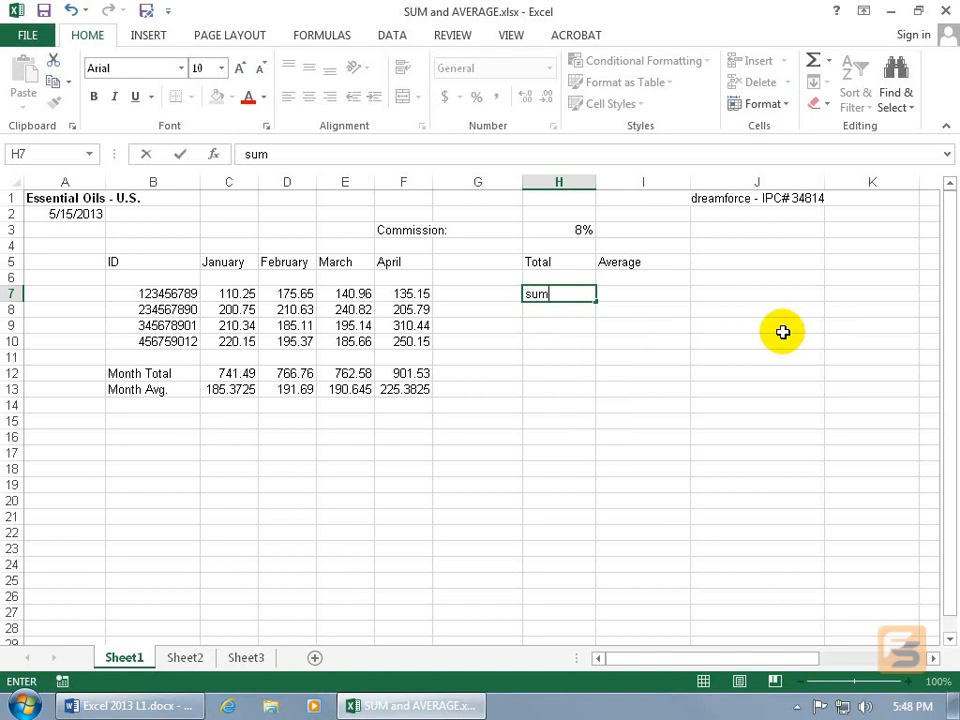
key("BackSpace")
key("BackSpace")
key("BackSpace")
type("=")
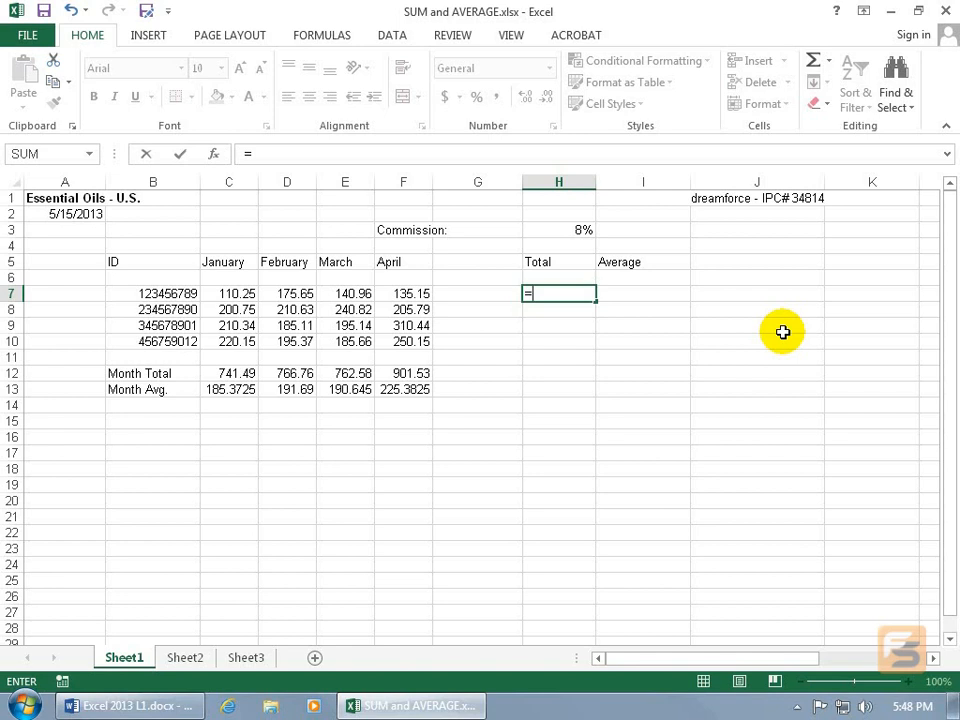
type("s")
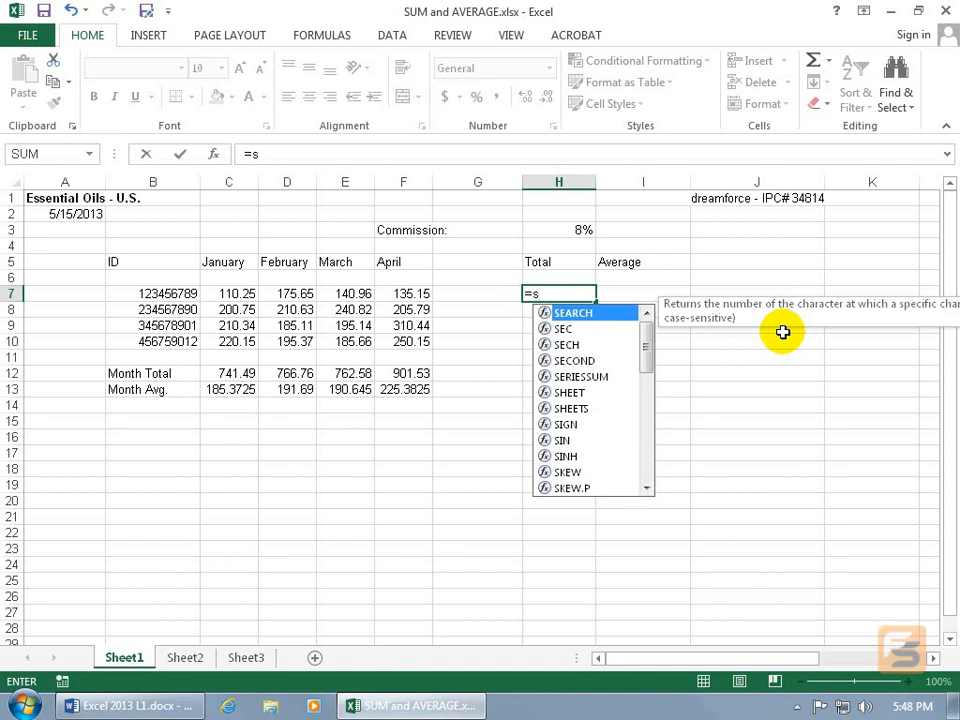
type("um")
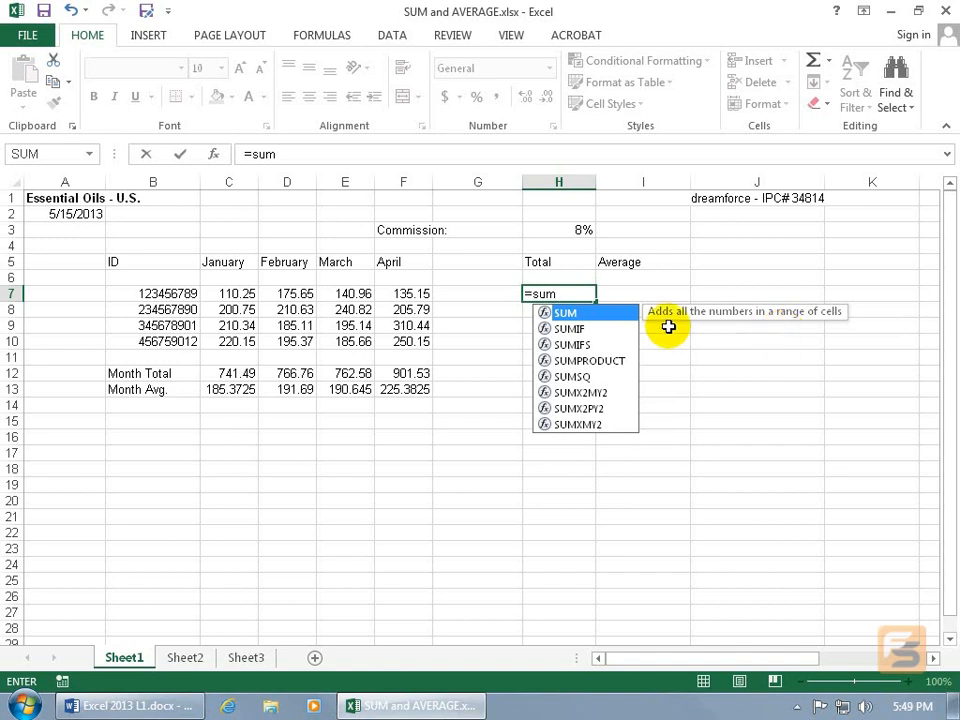
double_click(570, 313)
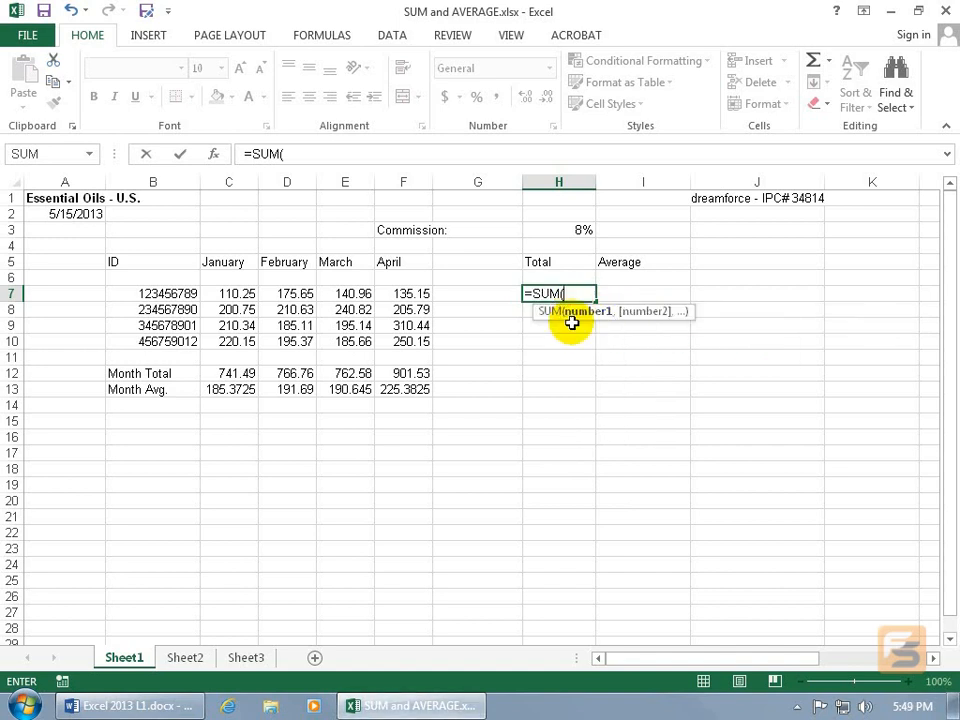
key("Escape")
Start a SUM formula in H7 with C7:F7 as its first argument.
type("=sum")
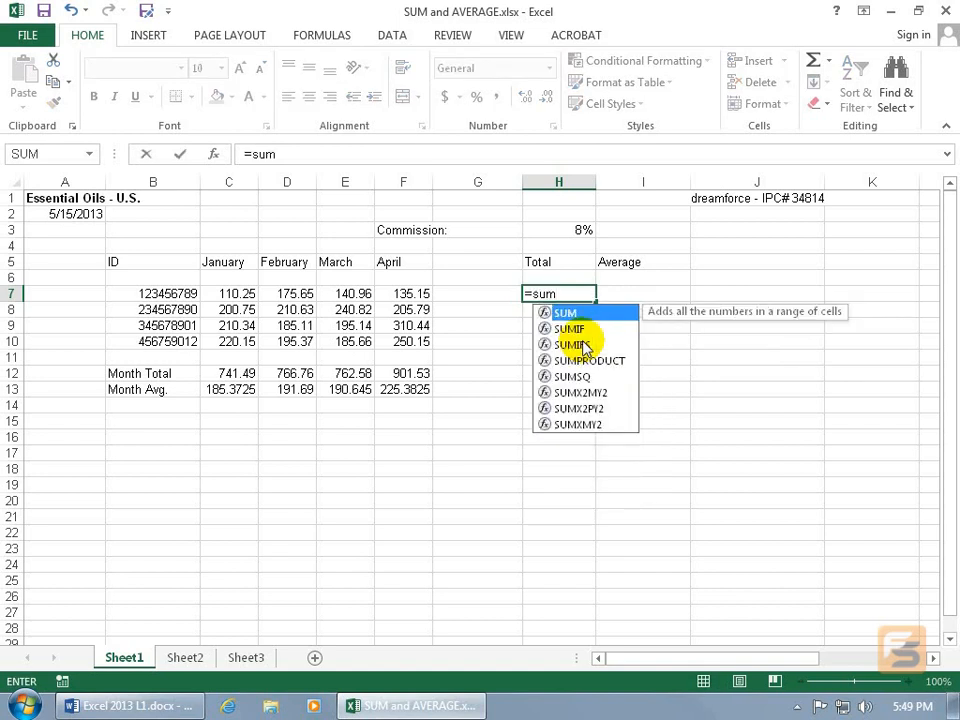
key("Tab")
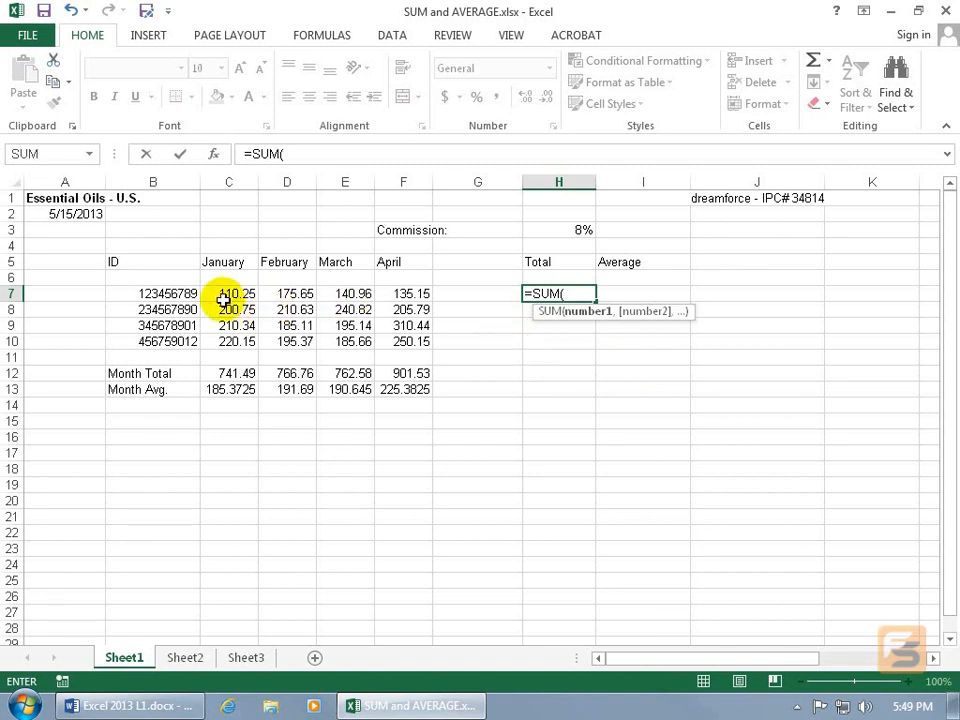
left_click_drag(221, 297, 279, 368)
left_click_drag(233, 298, 392, 295)
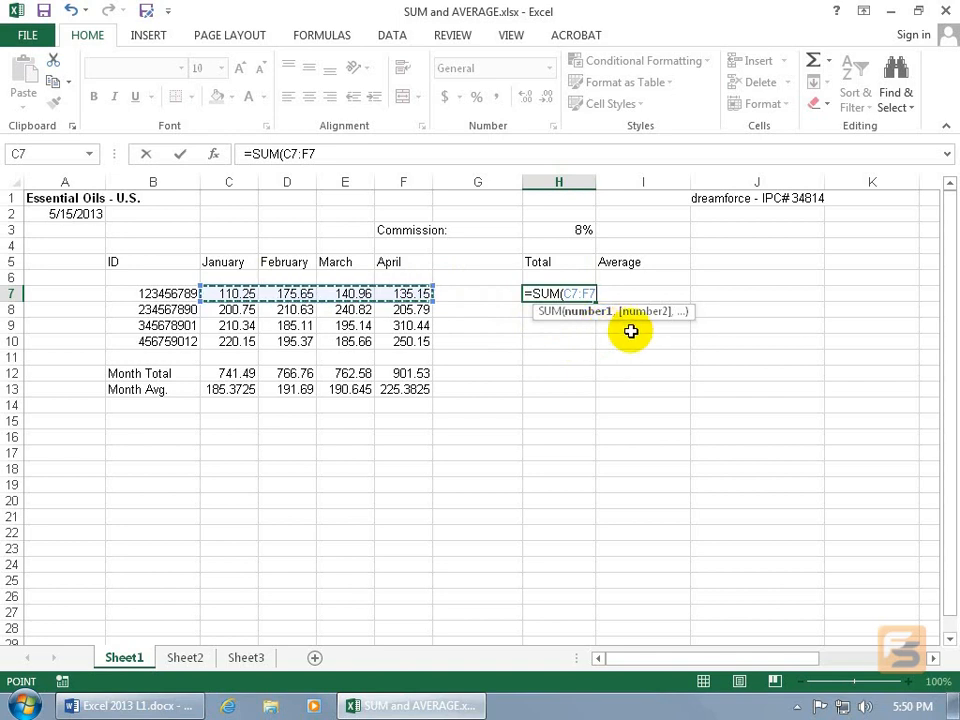
Add the ranges C10:F10 and C12:F12 as further arguments of the SUM formula in H7.
type(",")
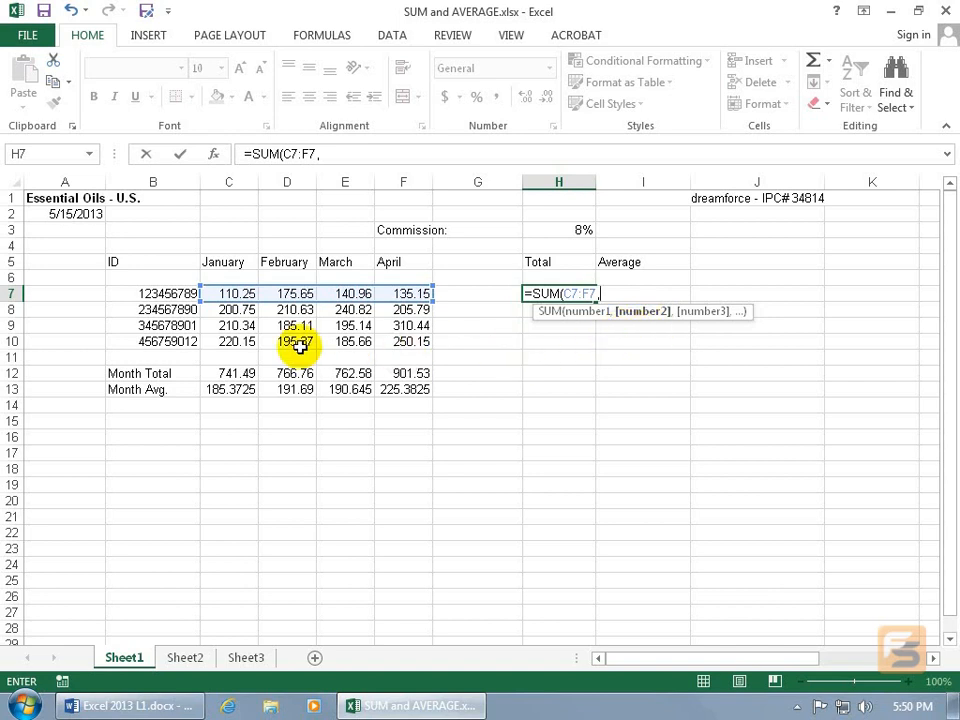
left_click_drag(233, 341, 413, 341)
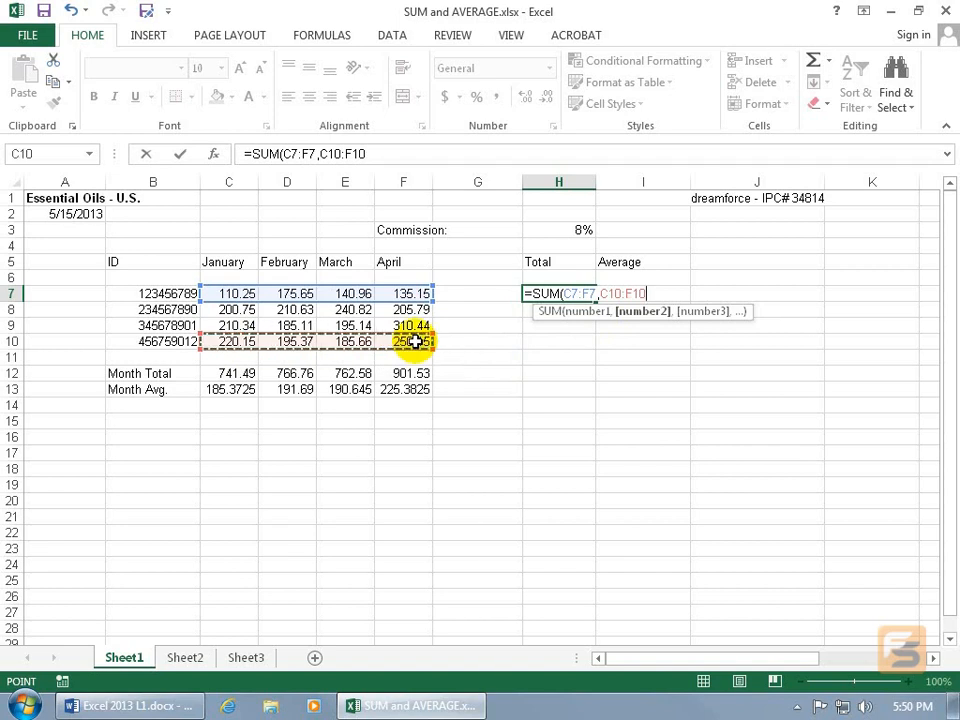
type(",")
left_click_drag(258, 372, 413, 373)
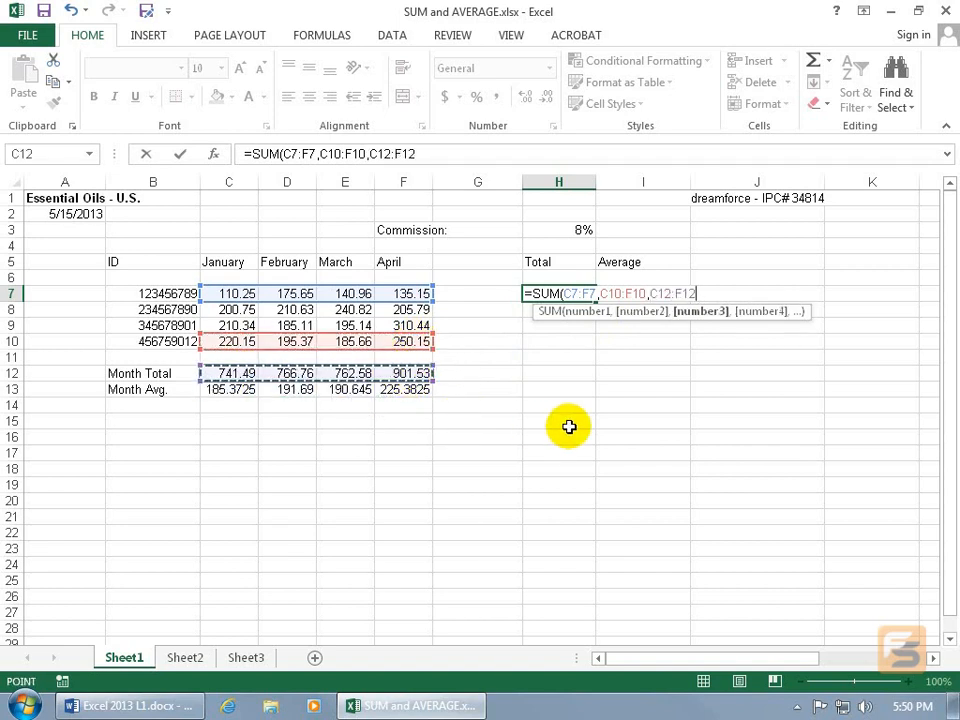
Remove the second and third ranges from H7's formula and commit it as =SUM(C7:F7).
key("BackSpace")
key("BackSpace")
key("BackSpace")
key("BackSpace")
key("BackSpace")
key("BackSpace")
key("BackSpace")
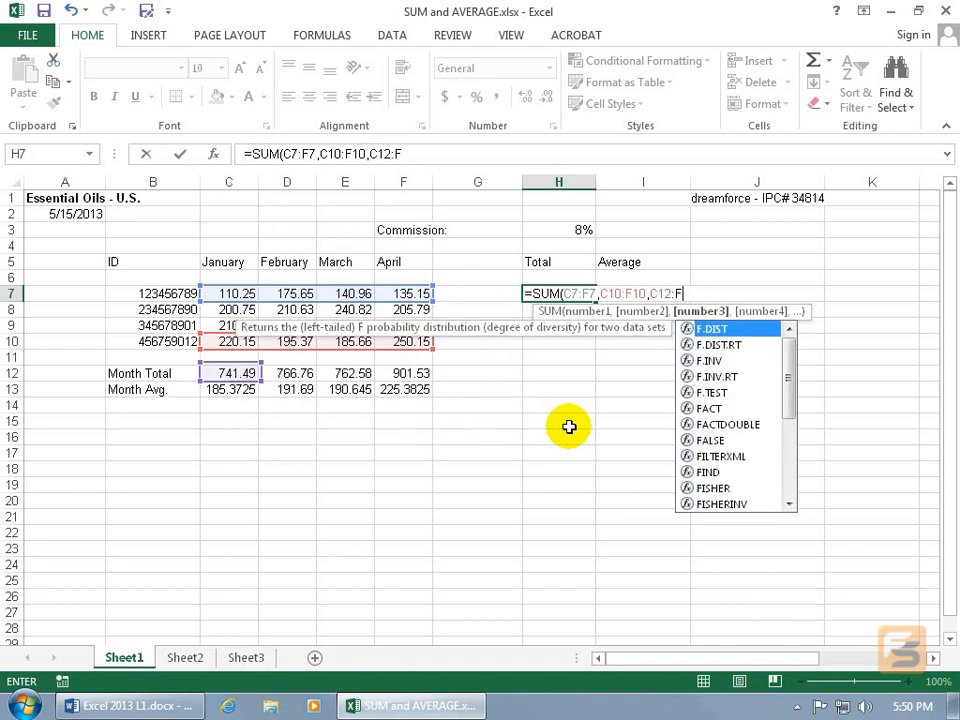
key("BackSpace")
key("BackSpace")
key("BackSpace")
key("BackSpace")
key("BackSpace")
key("BackSpace")
key("BackSpace")
key("BackSpace")
key("BackSpace")
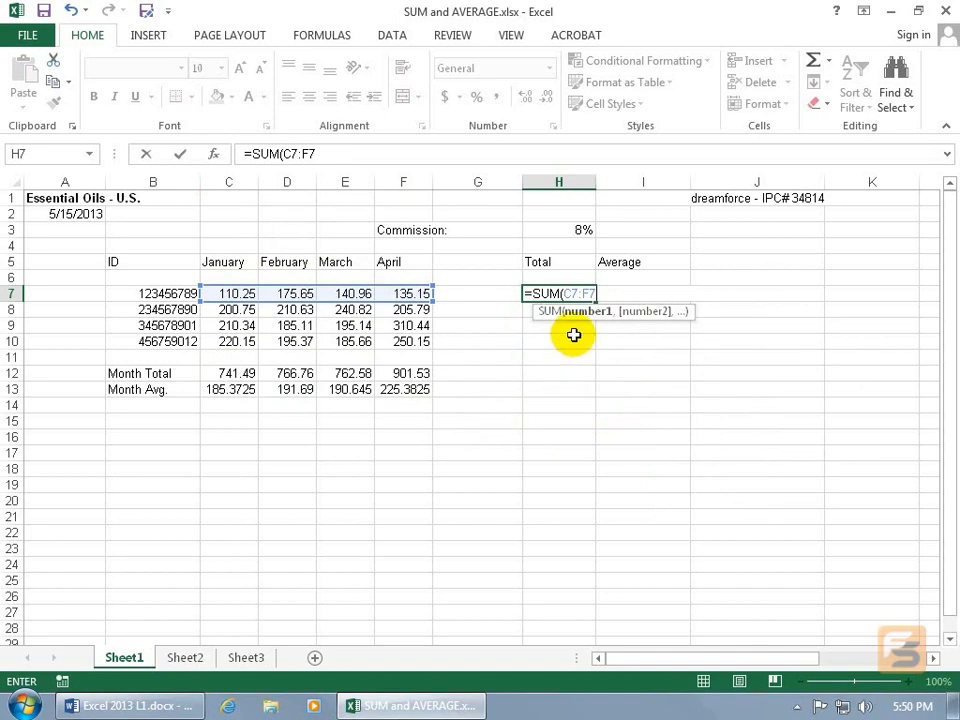
key("Return")
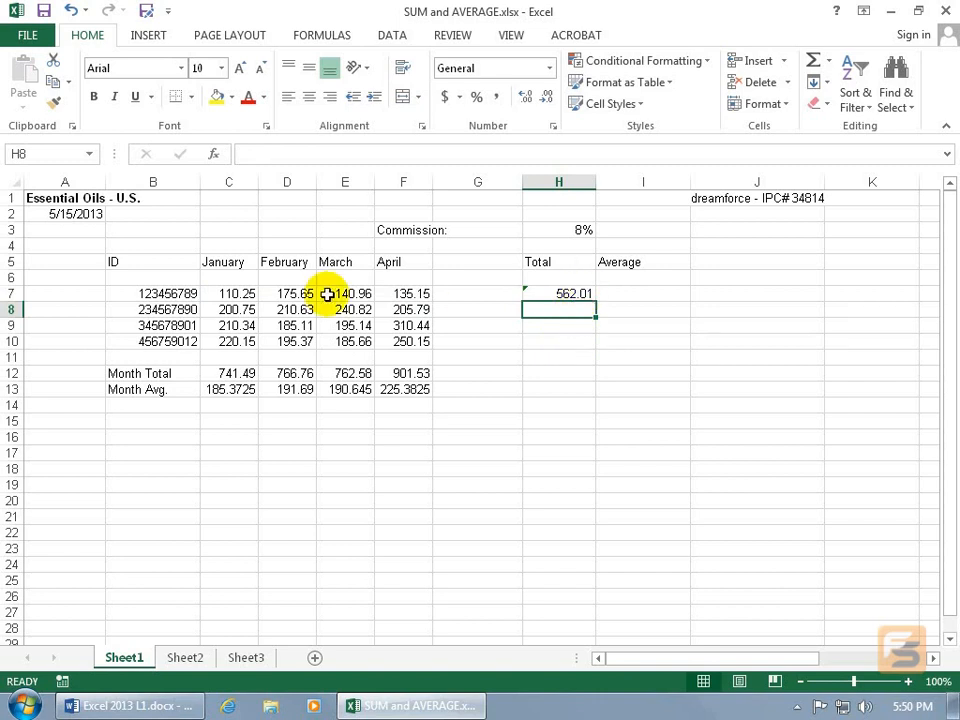
Compare the status bar sum of C7:F7 with H7, and review the error-checking choices offered for H7's formula.
left_click_drag(242, 294, 405, 298)
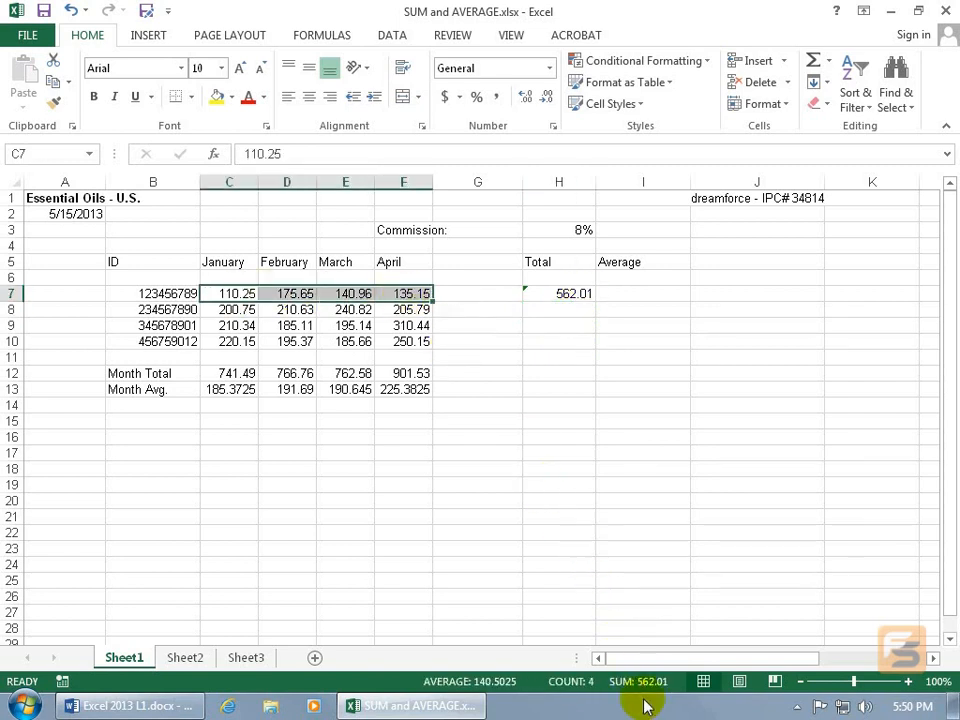
left_click(542, 293)
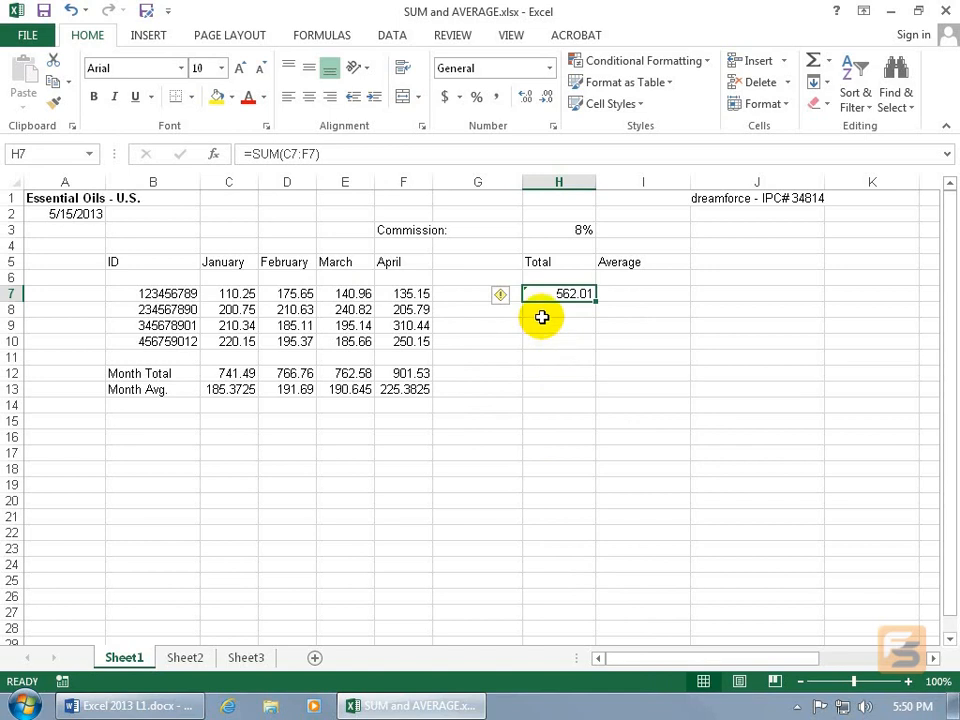
mouse_move(500, 305)
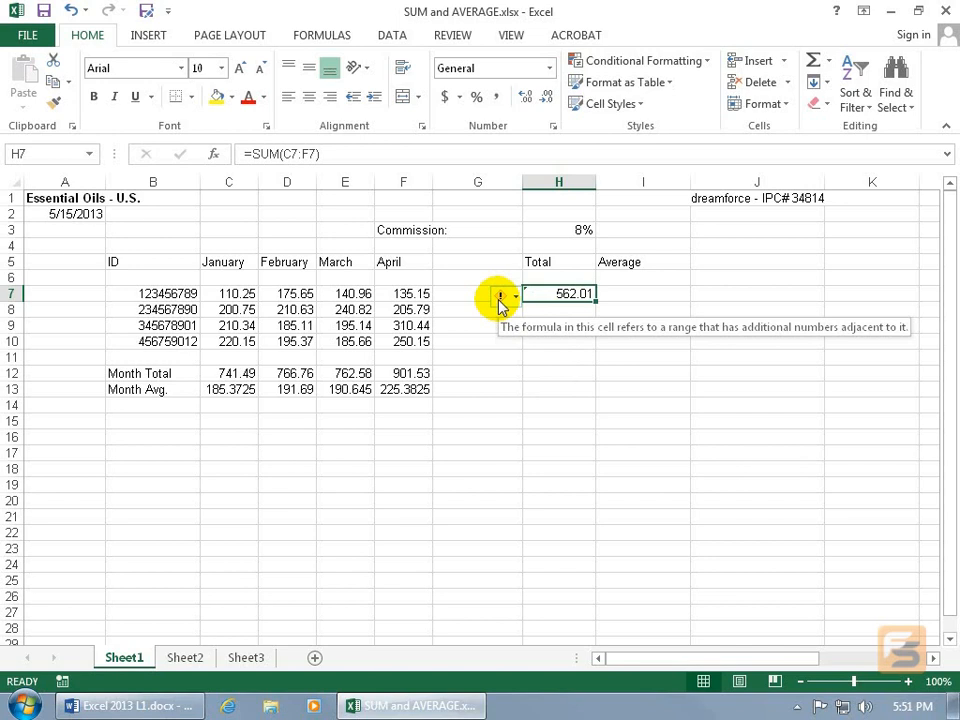
left_click(509, 298)
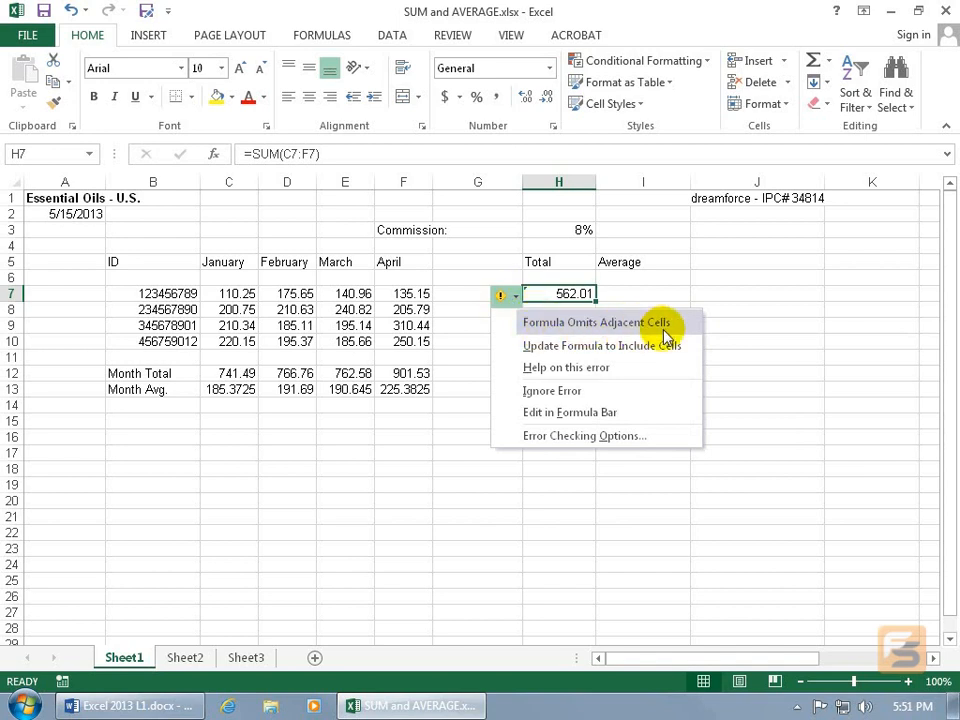
left_click(456, 294)
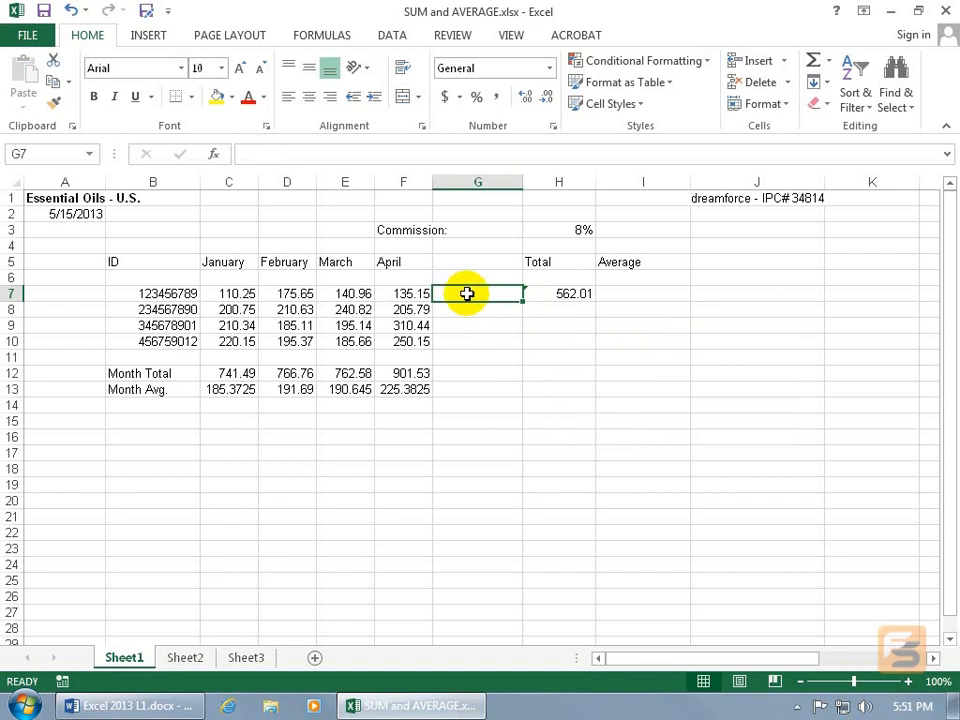
Ignore the adjacent-cells error flagged on the SUM formula in H7.
left_click(546, 294)
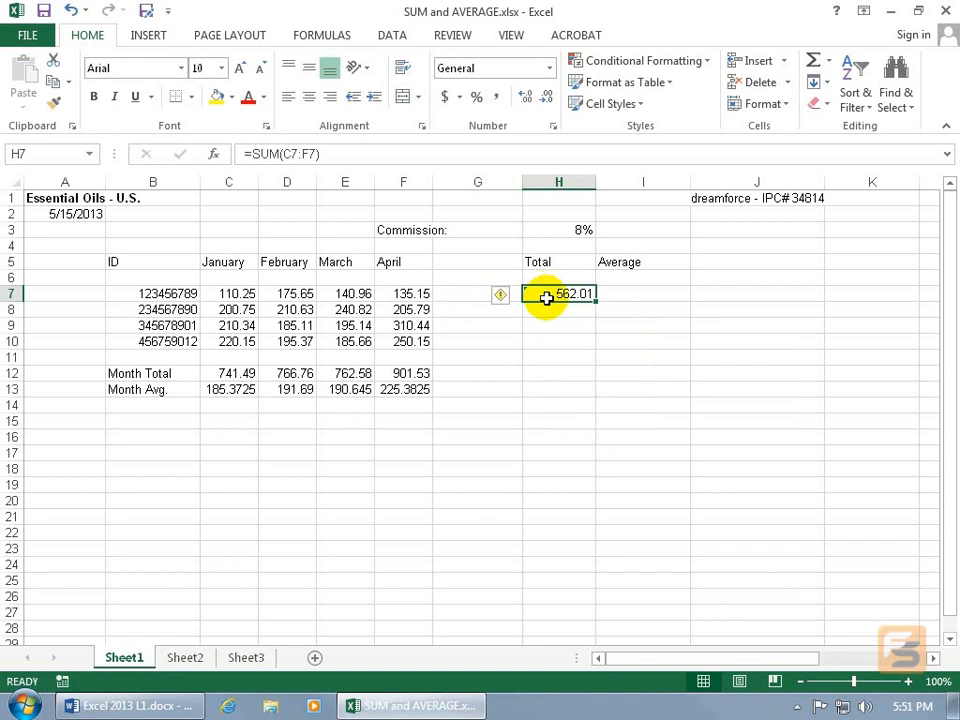
left_click(546, 312)
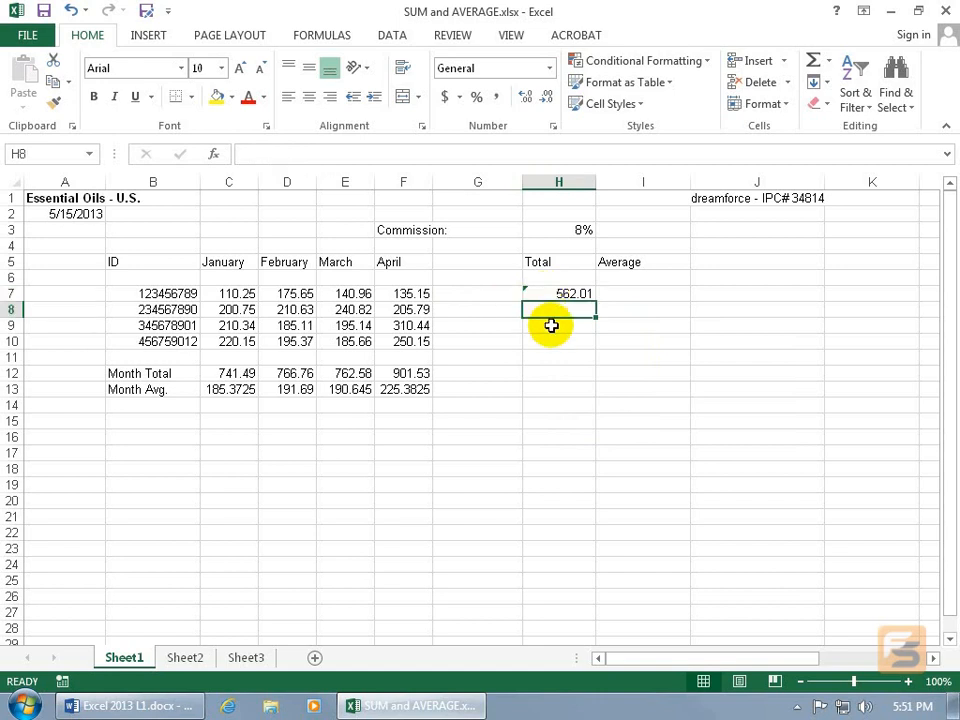
left_click(553, 292)
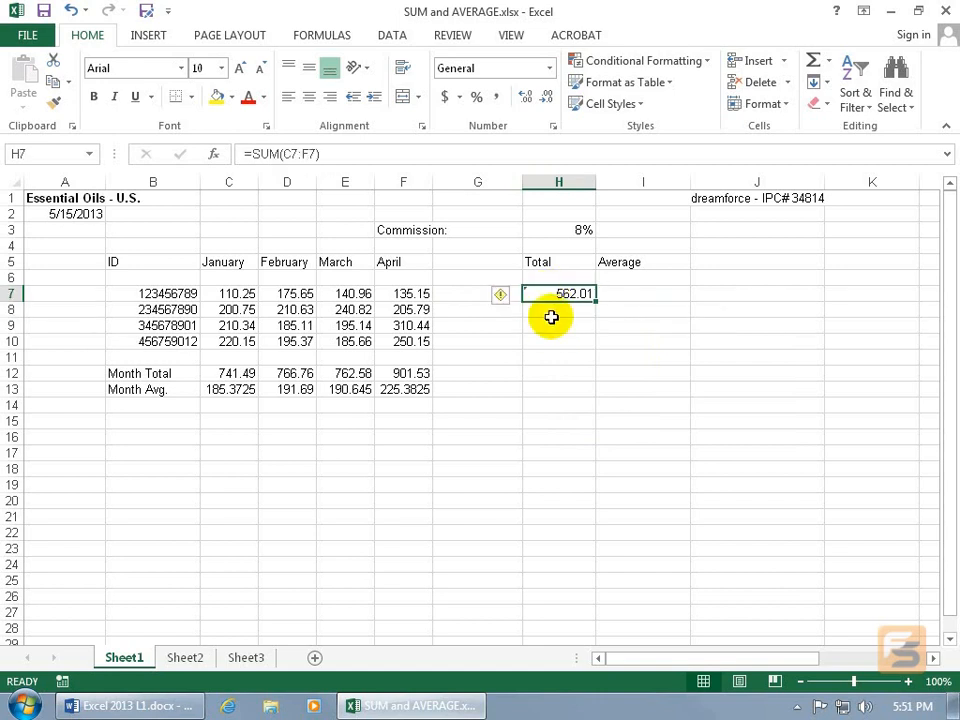
left_click(503, 297)
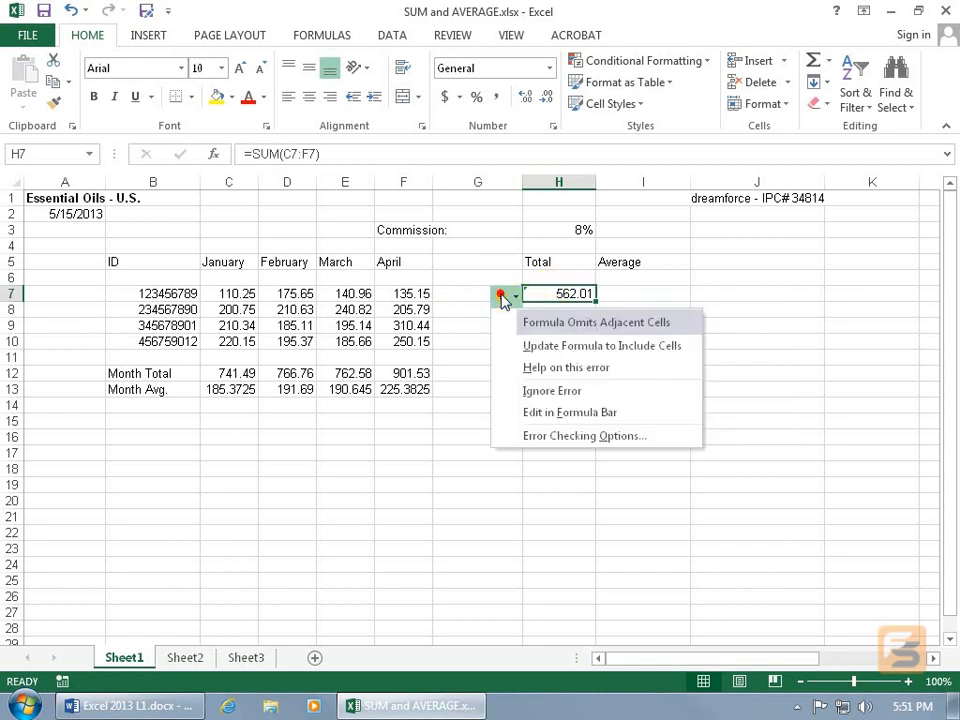
left_click(510, 390)
left_click(503, 389)
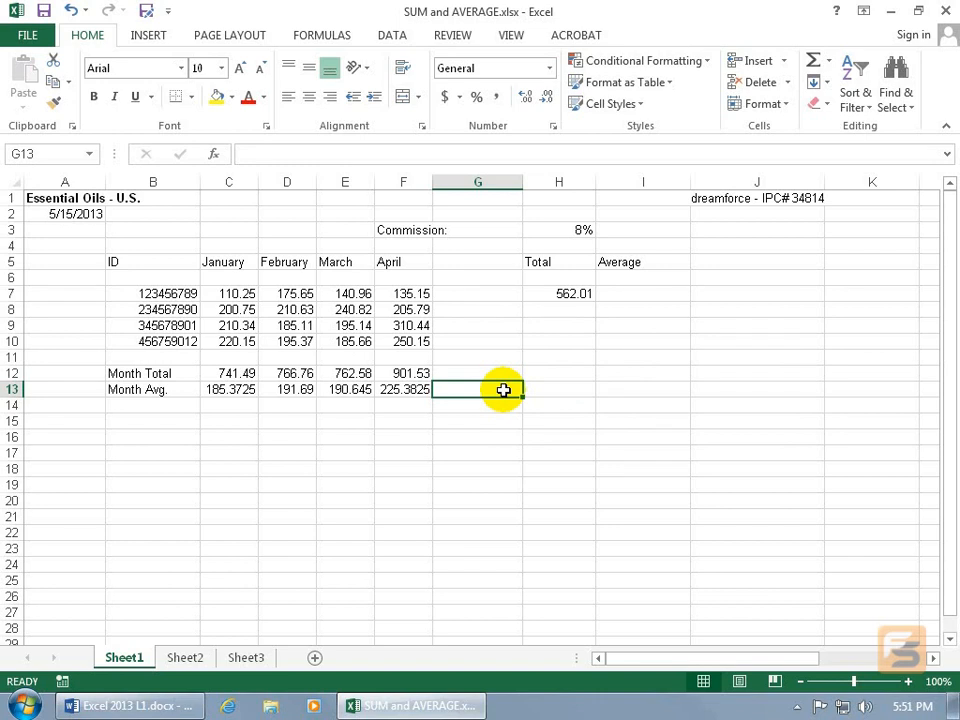
Review the background error checking settings and indicator colors in the Formulas options, and reset all ignored errors.
left_click(32, 36)
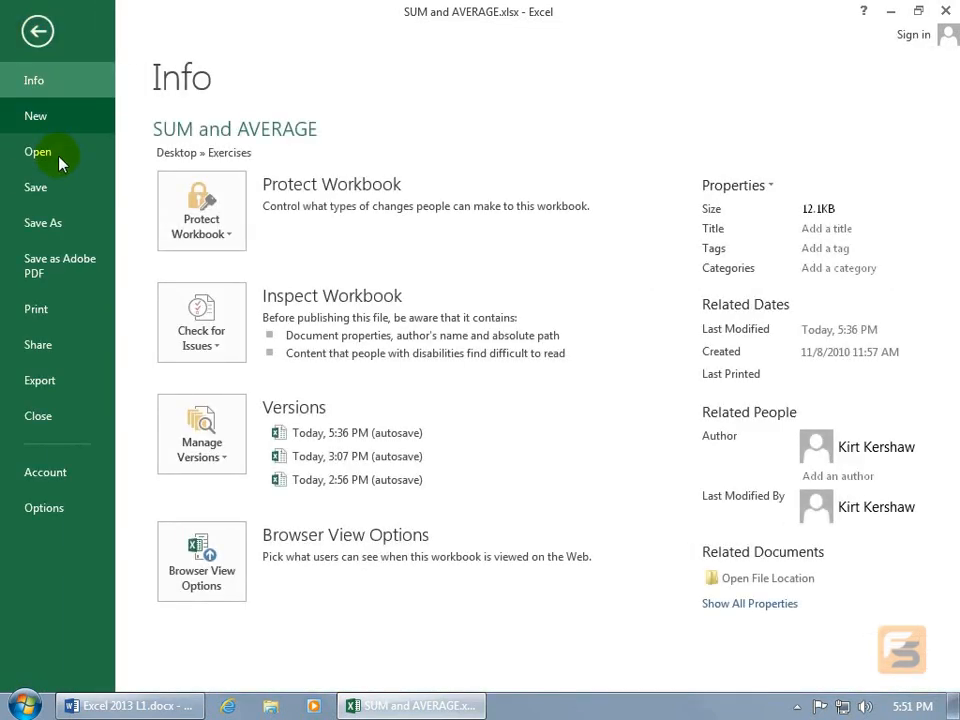
left_click(45, 510)
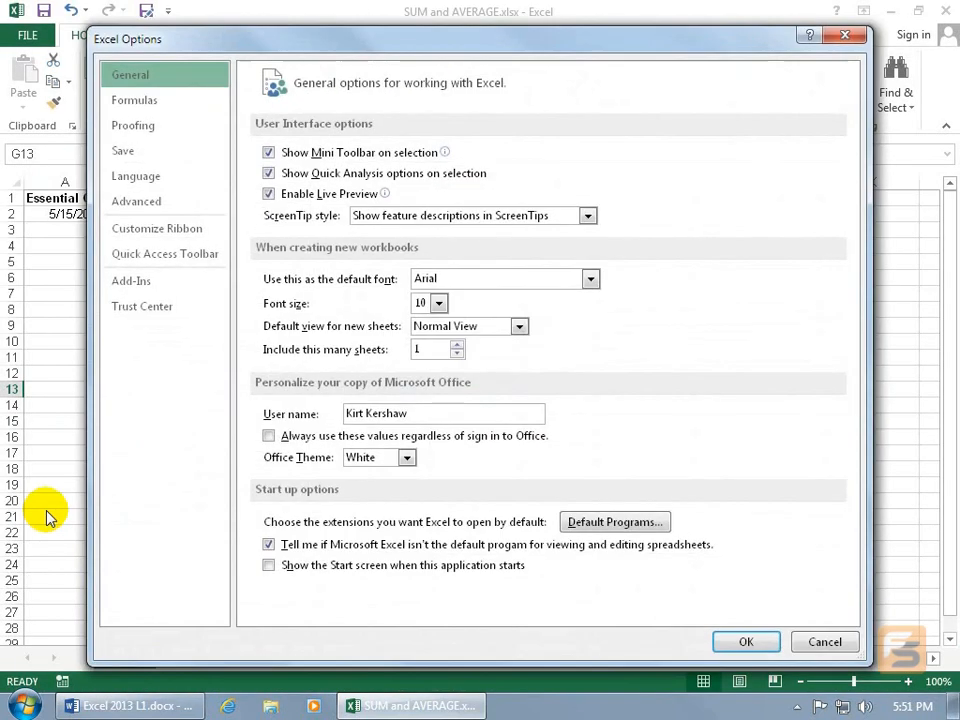
left_click(156, 104)
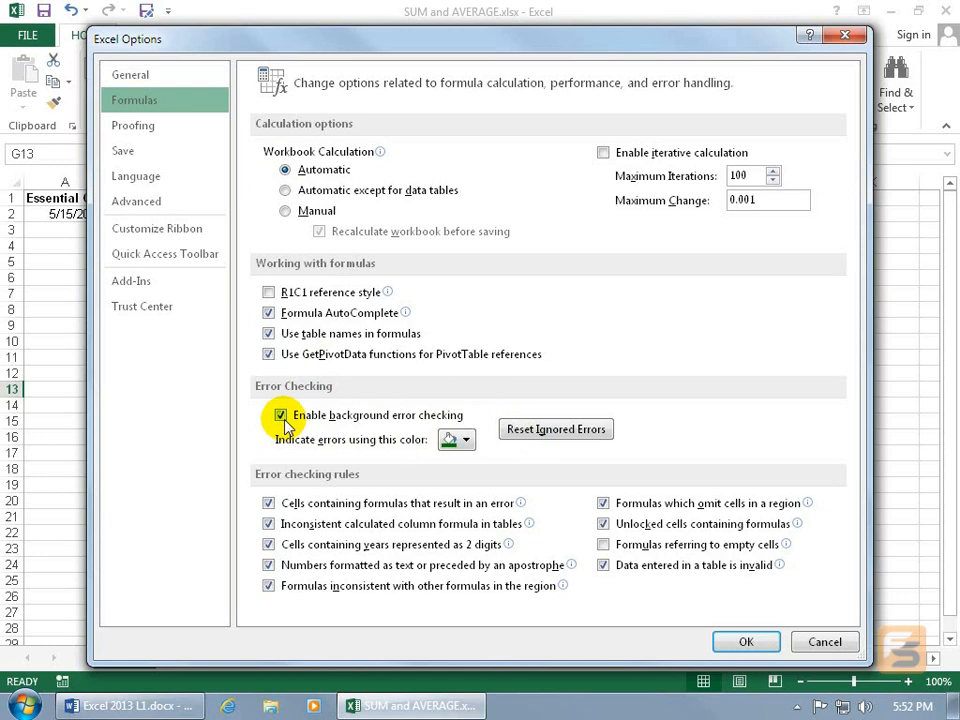
left_click(466, 444)
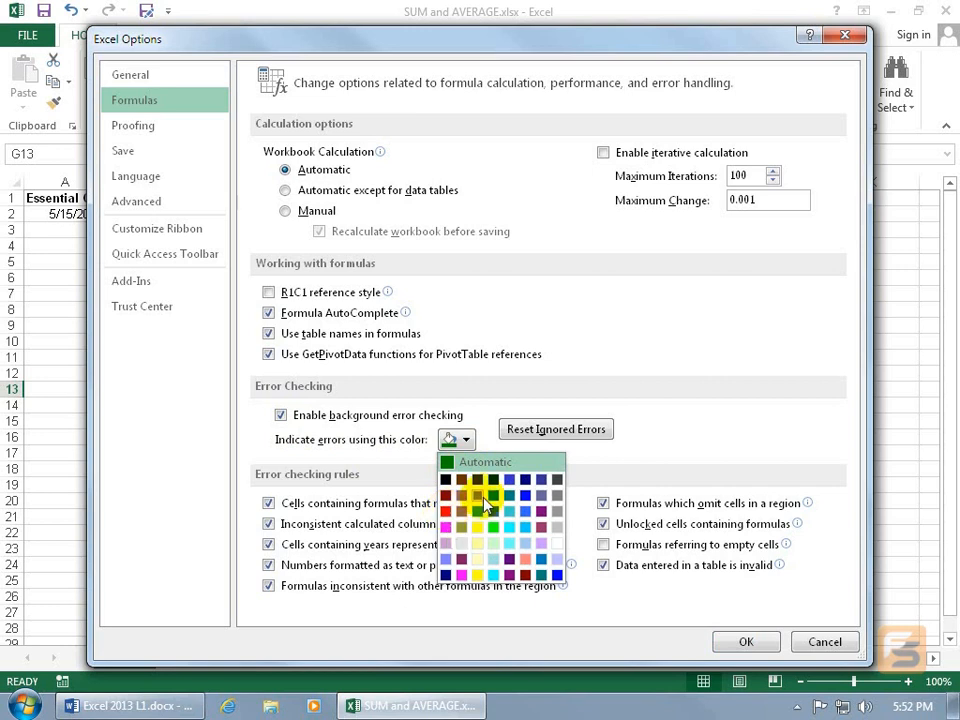
left_click(721, 406)
left_click(578, 435)
left_click(746, 641)
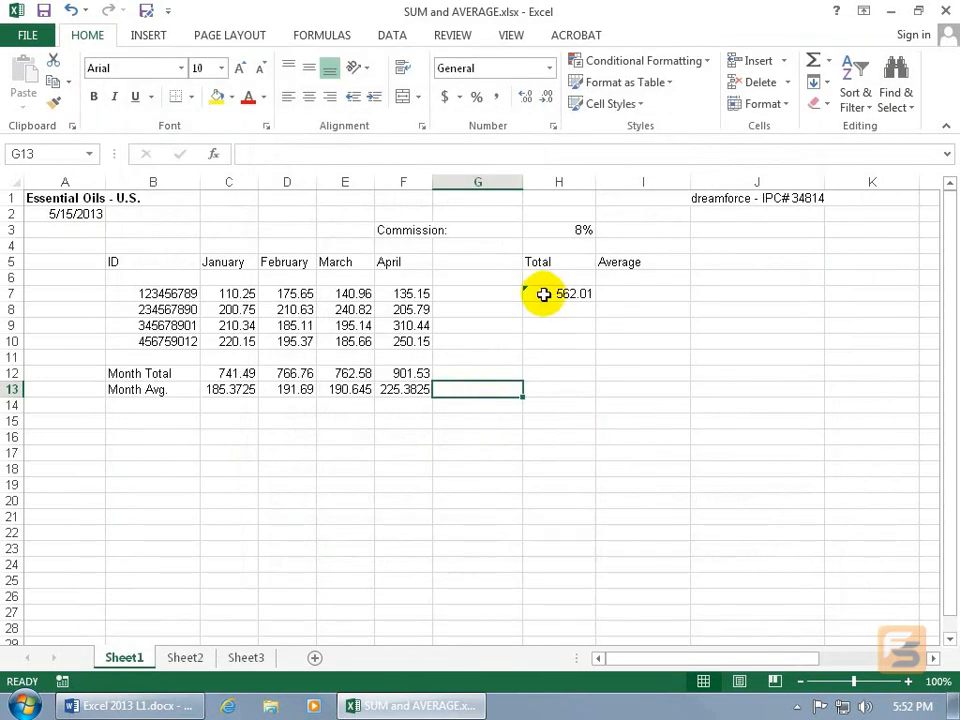
Ignore the restored adjacent-cells error on the first Total formula, in H7.
left_click(543, 294)
left_click(505, 294)
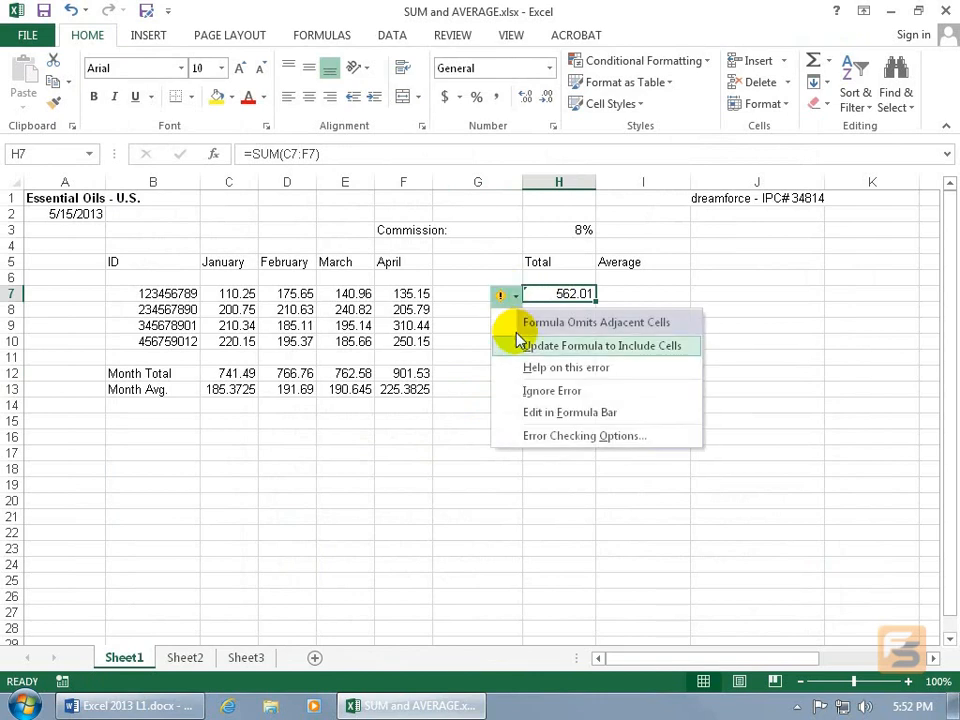
left_click(540, 390)
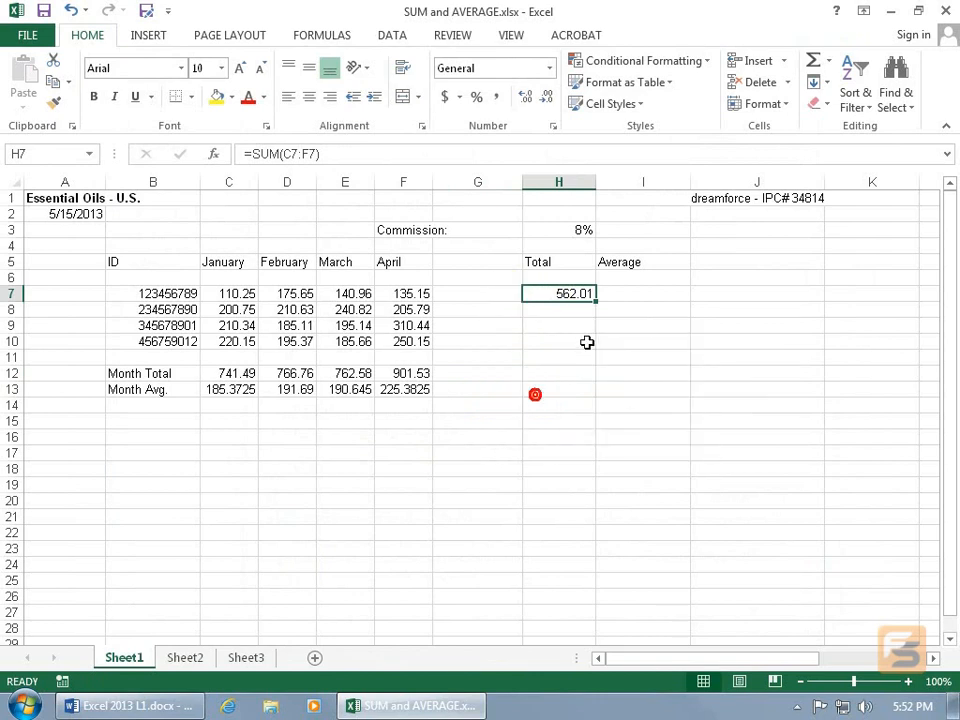
Try resizing the range in H7's SUM formula to C7:G12 and further to C7:G18, and cancel the edit.
double_click(557, 293)
left_click(560, 293)
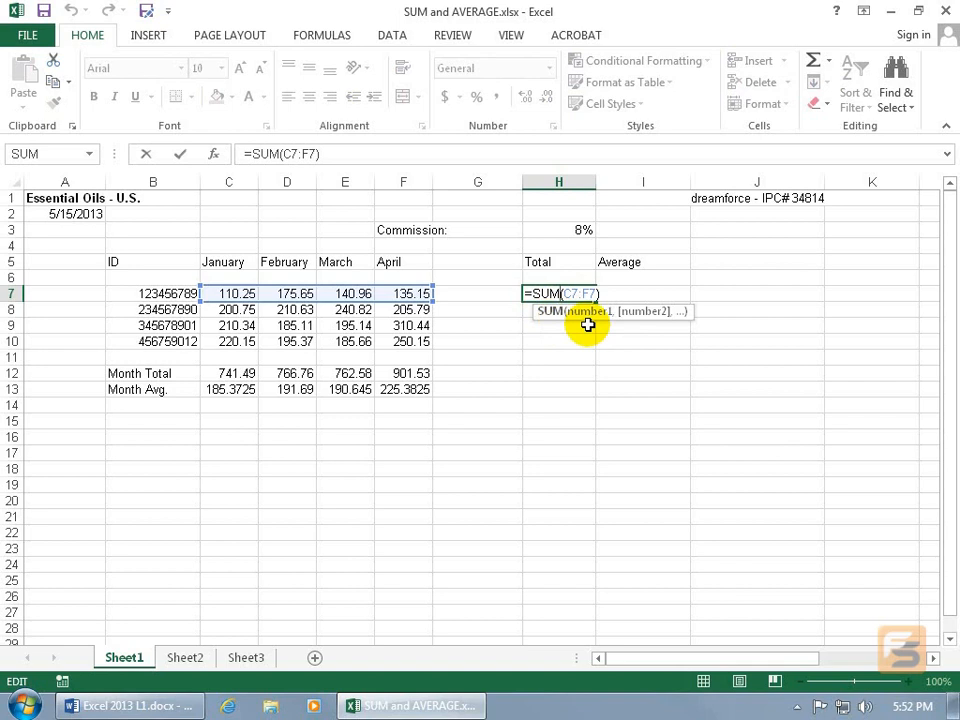
left_click(598, 297)
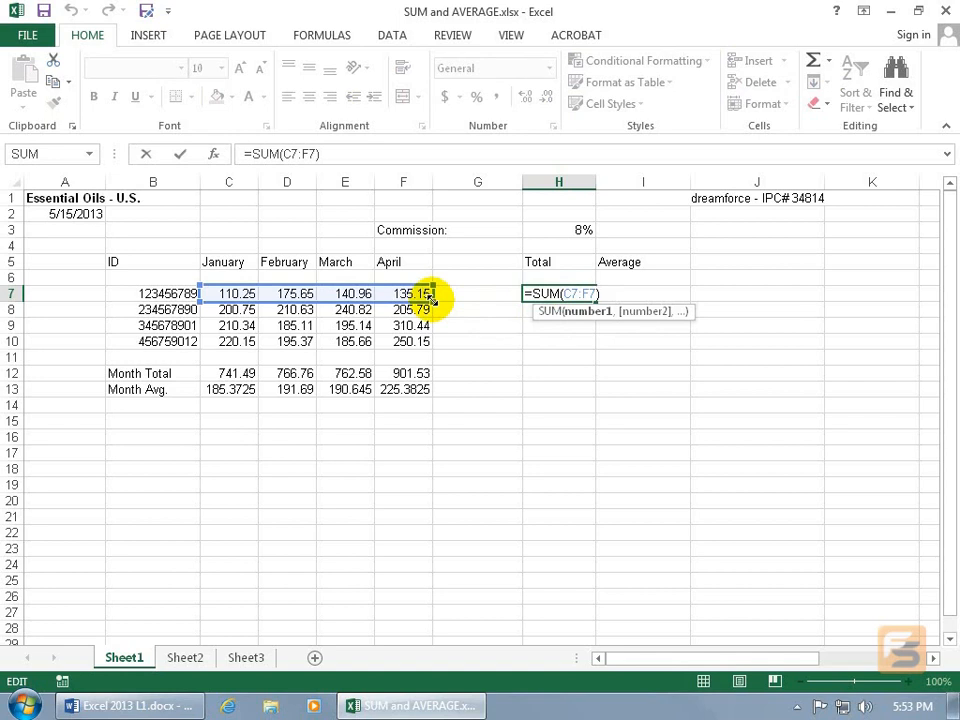
left_click_drag(433, 299, 521, 386)
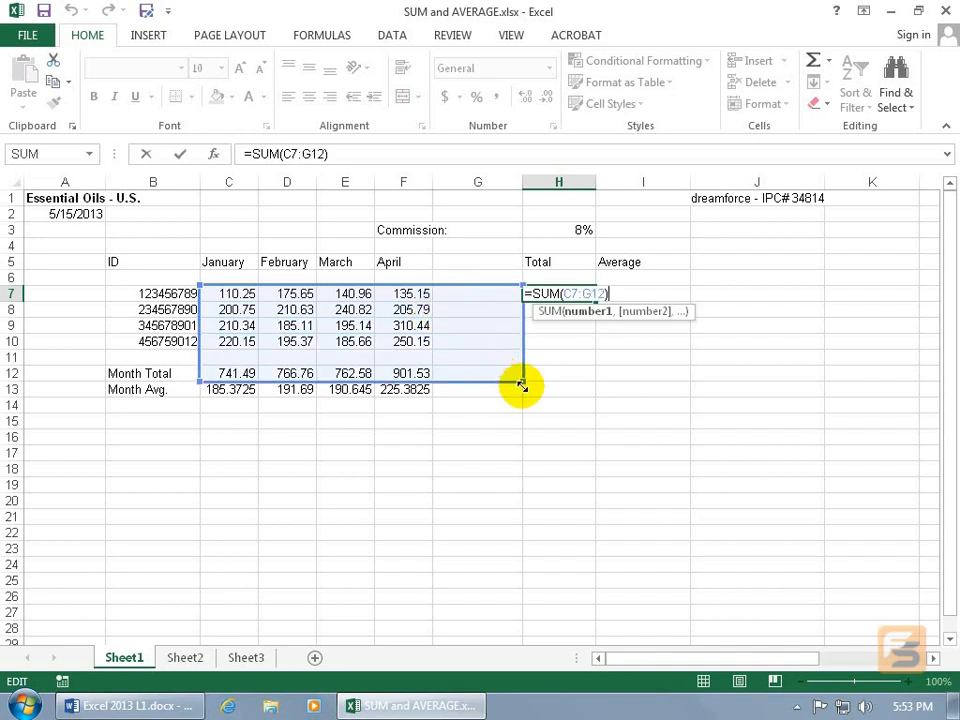
left_click_drag(521, 386, 490, 478)
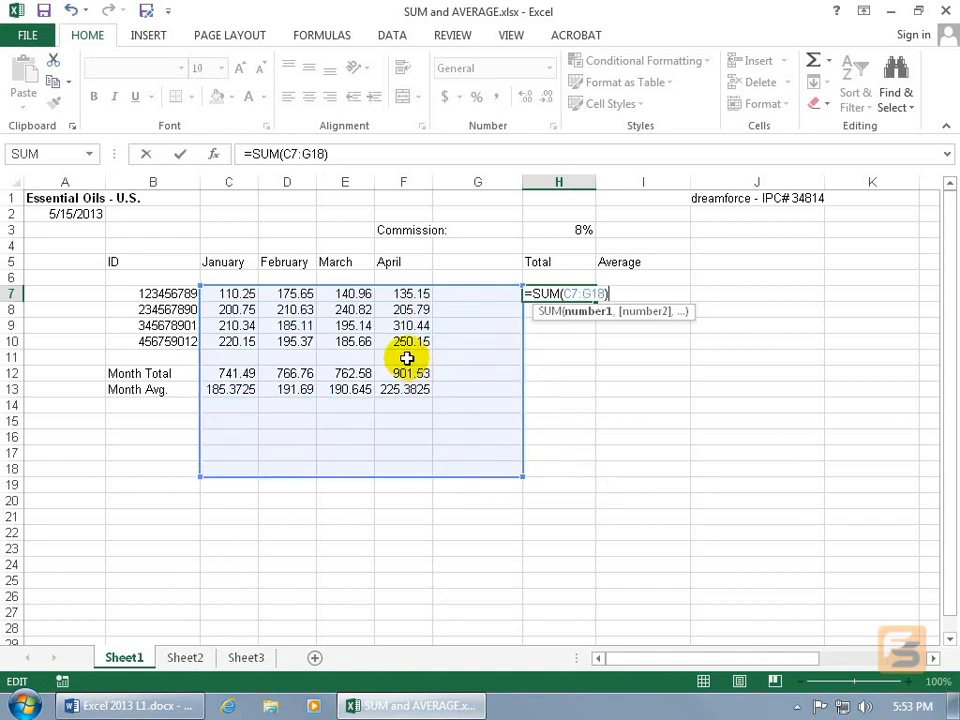
key("Escape")
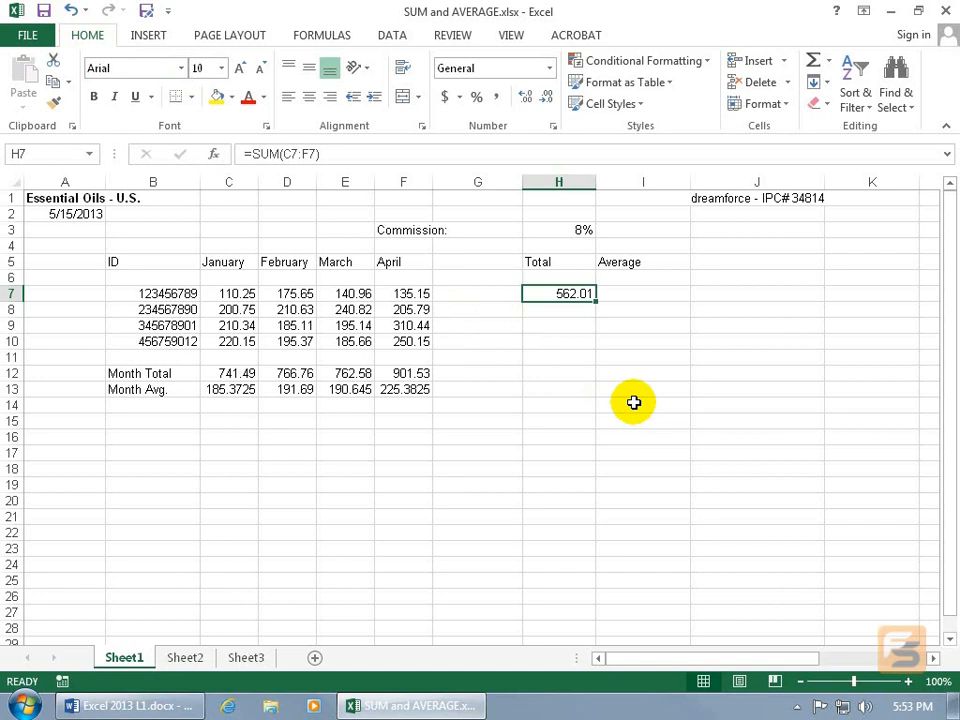
Try moving the C9 reference in C12's formula to D9, return it to C9, and commit the formula.
double_click(240, 374)
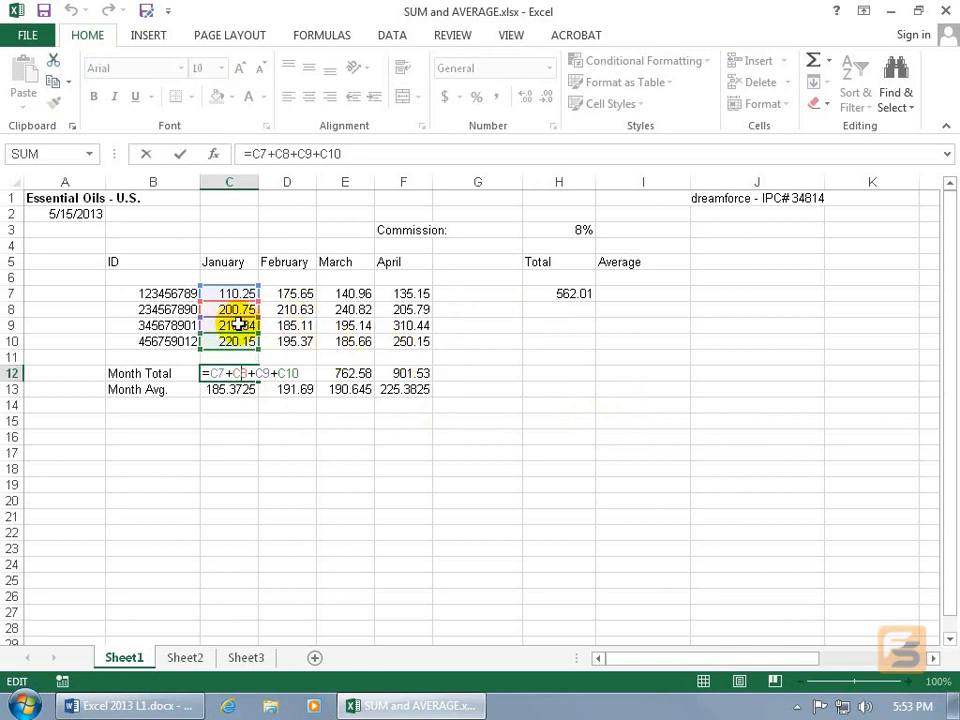
left_click_drag(239, 322, 294, 331)
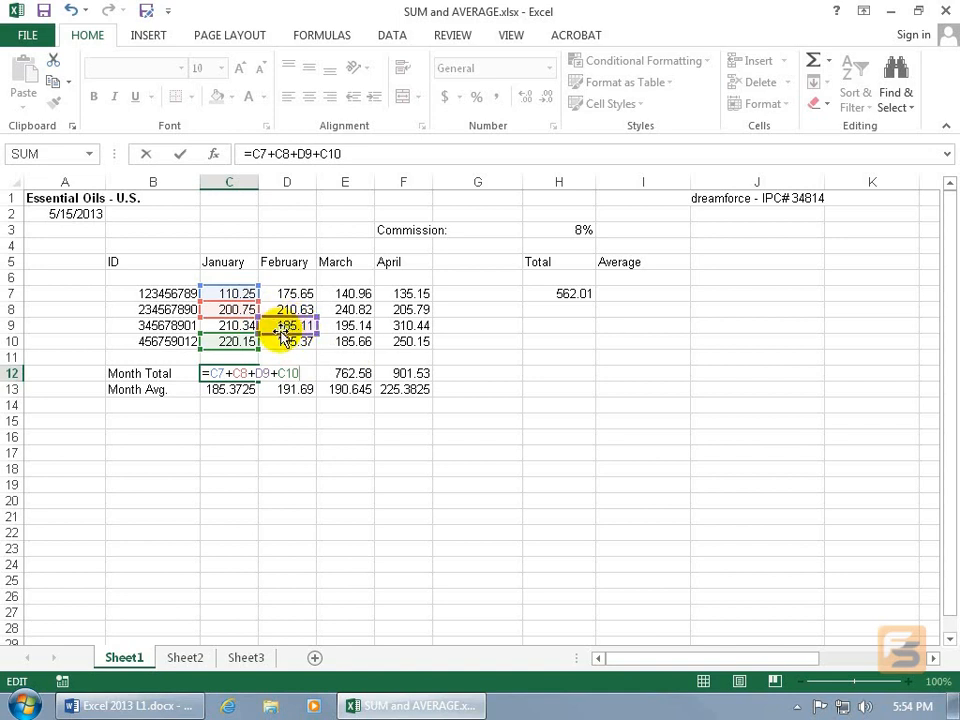
left_click_drag(284, 338, 240, 337)
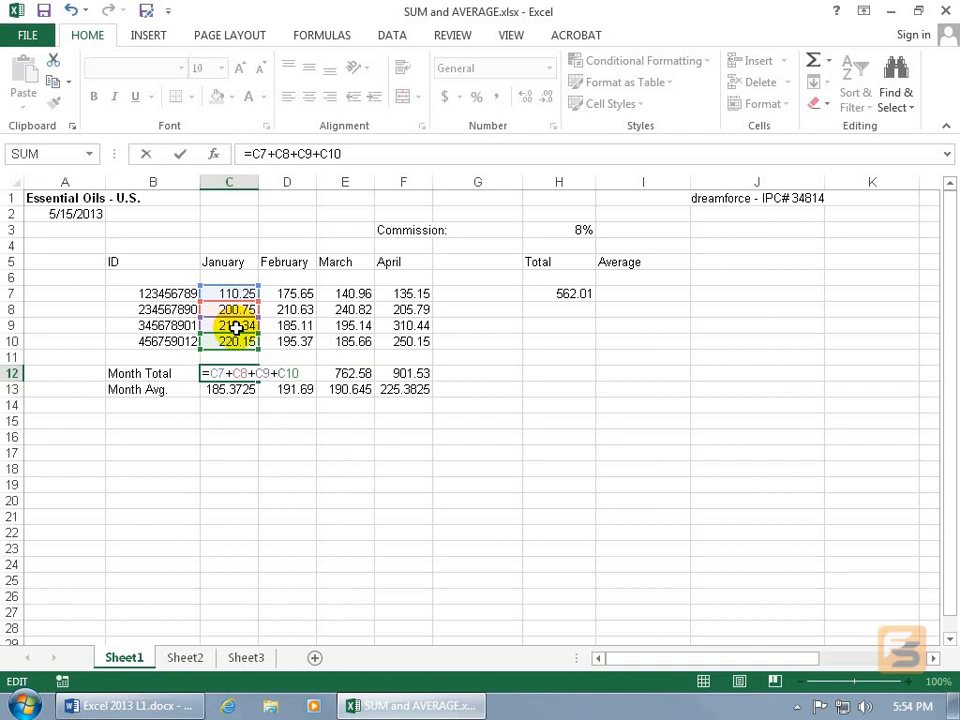
key("Return")
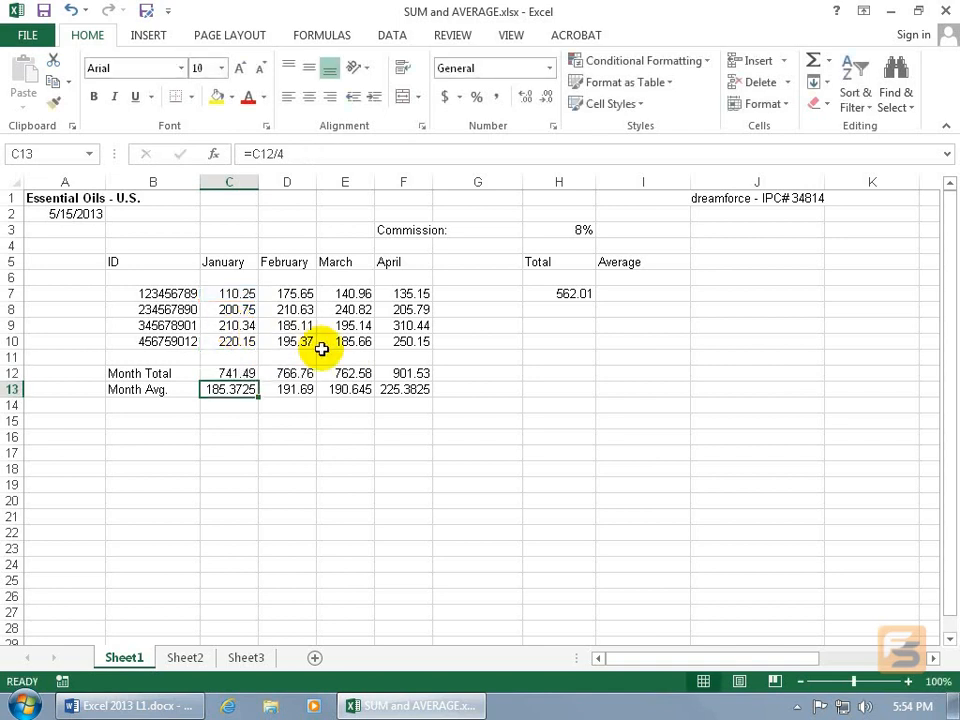
Enter the formula =SUM(C8:F8) in H8 to total the second ID's January to April sales.
left_click(540, 310)
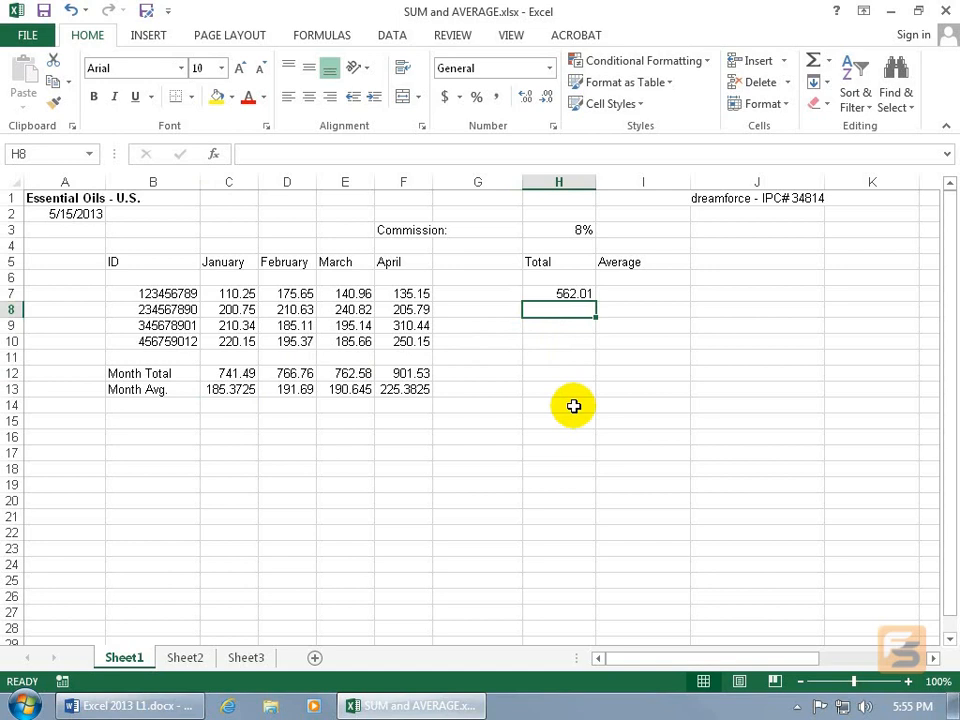
type("=sum")
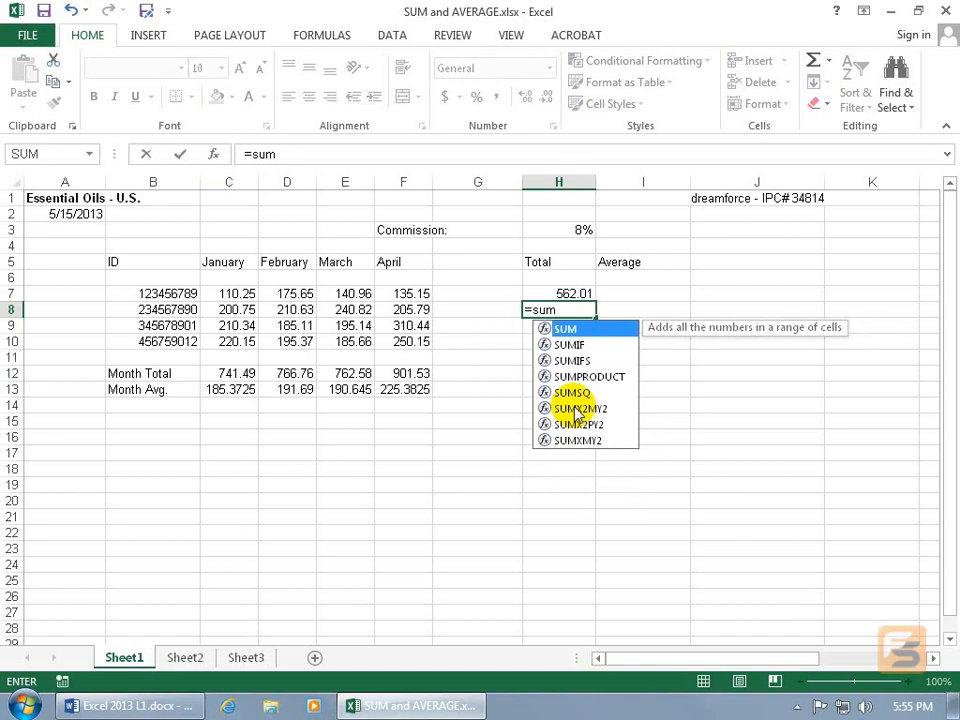
key("Tab")
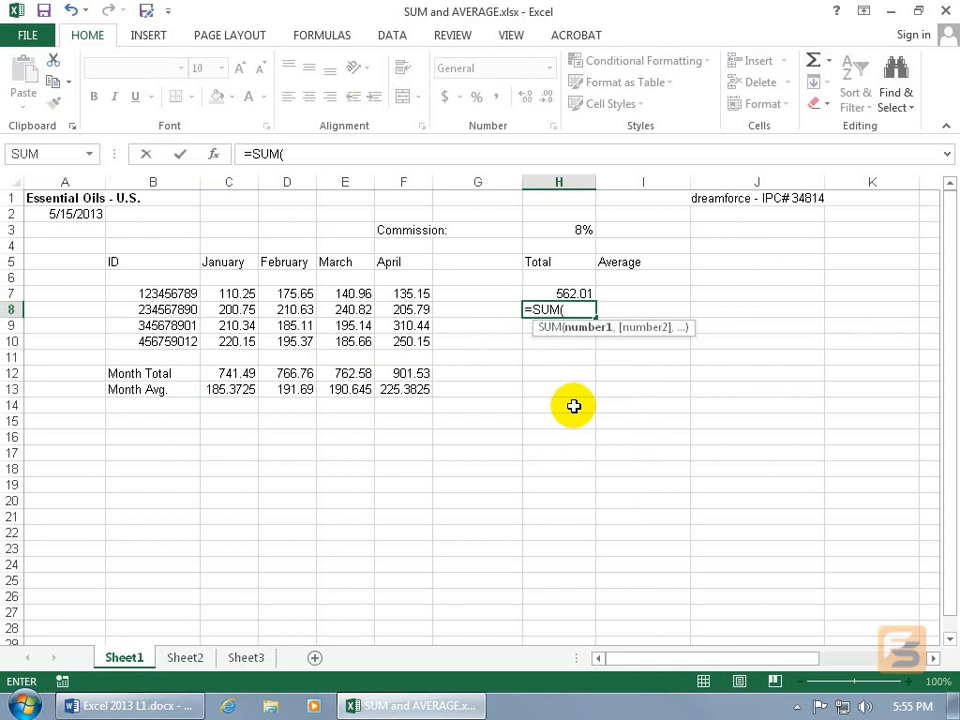
type("C8:")
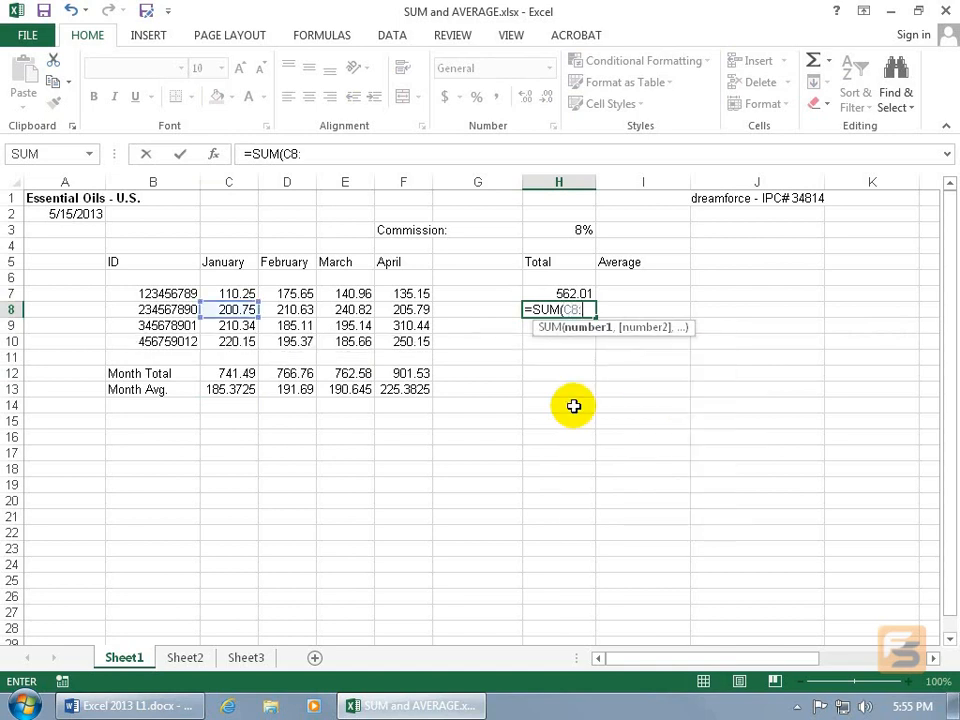
type("C")
key("BackSpace")
type("F8")
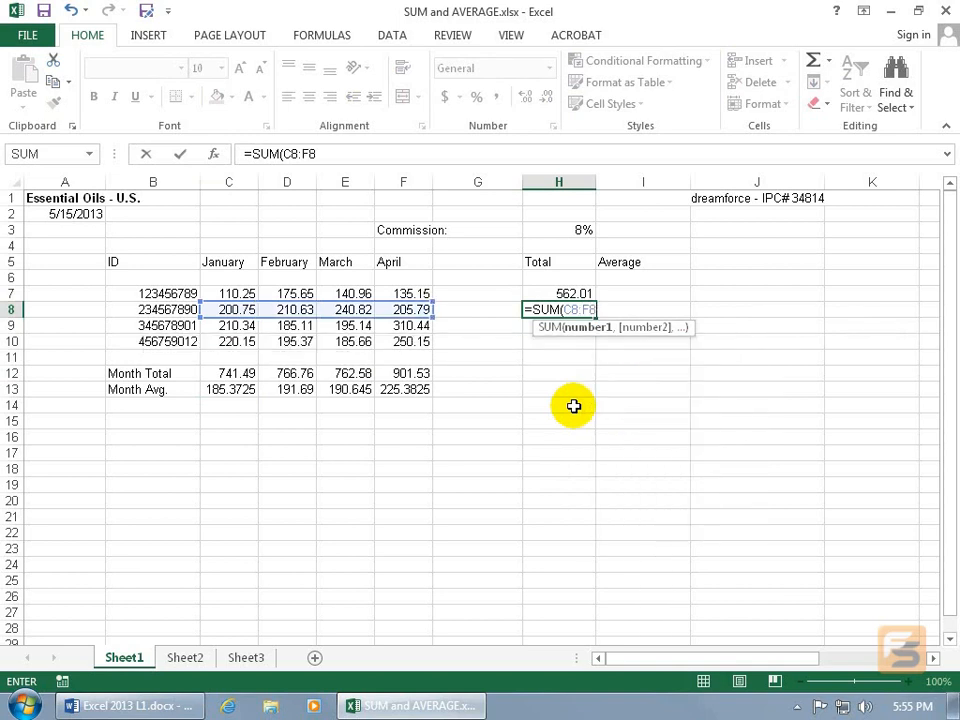
key("Return")
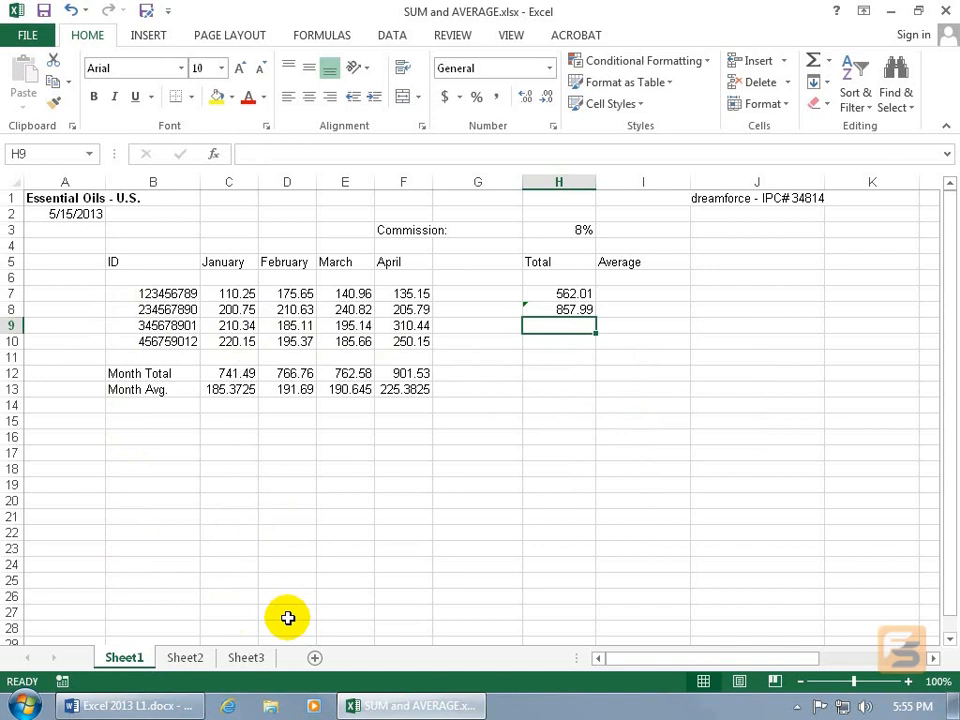
Ignore the adjacent-cells error flagged on the SUM formula in H8.
left_click(553, 308)
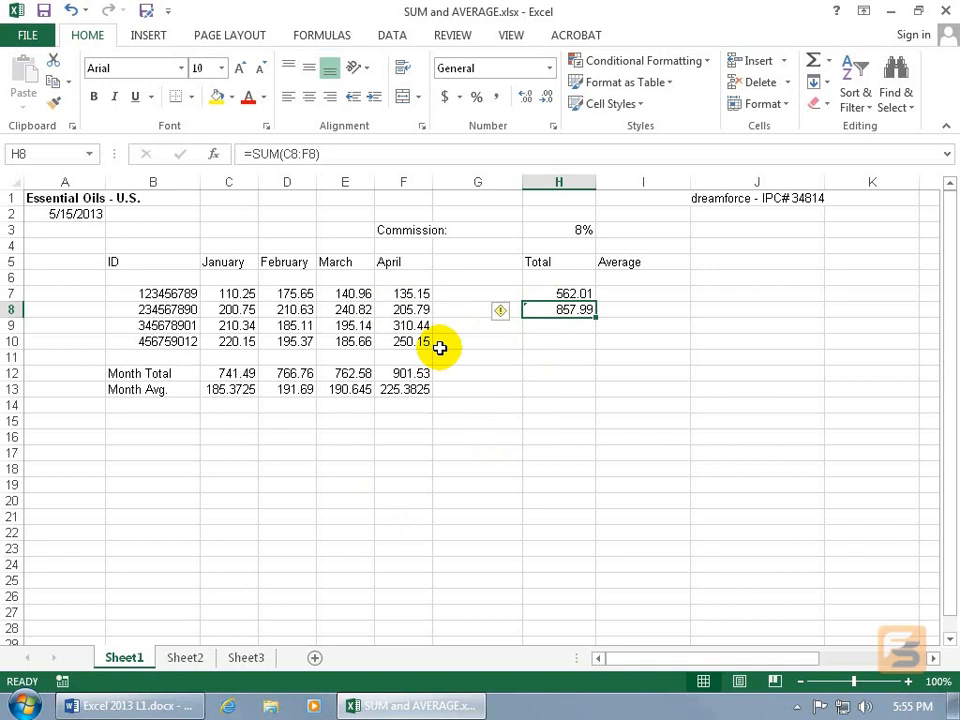
left_click(502, 312)
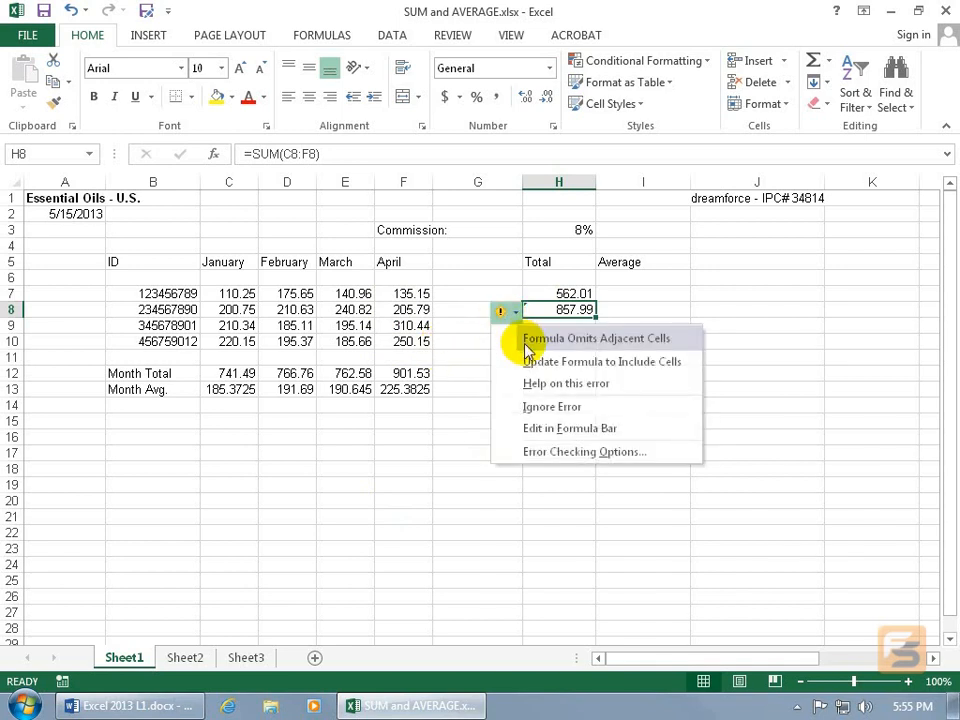
left_click(518, 406)
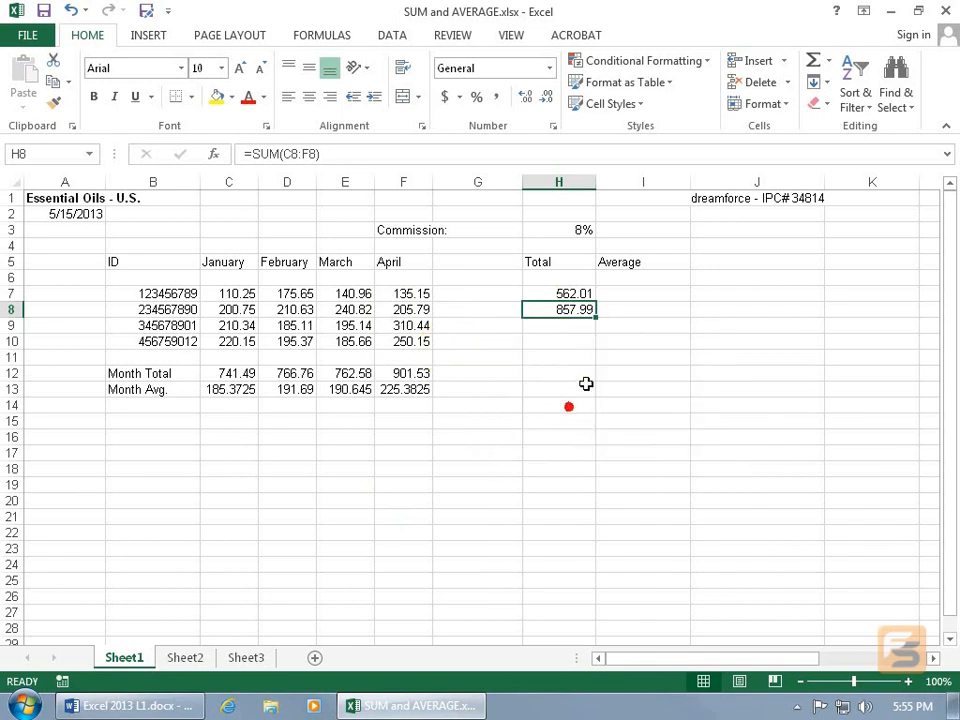